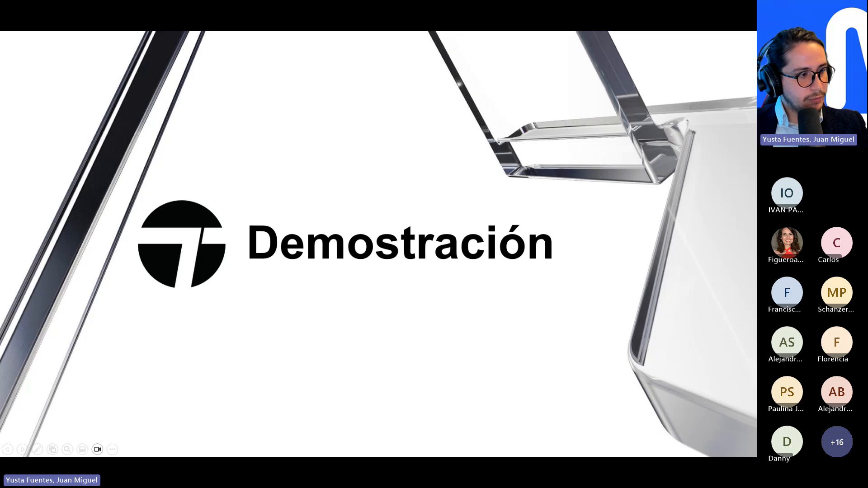
Switch to Revit and open the Casa Farnsworth 3D view in Twinmotion as a new Direct Link project
key("alt+Tab")
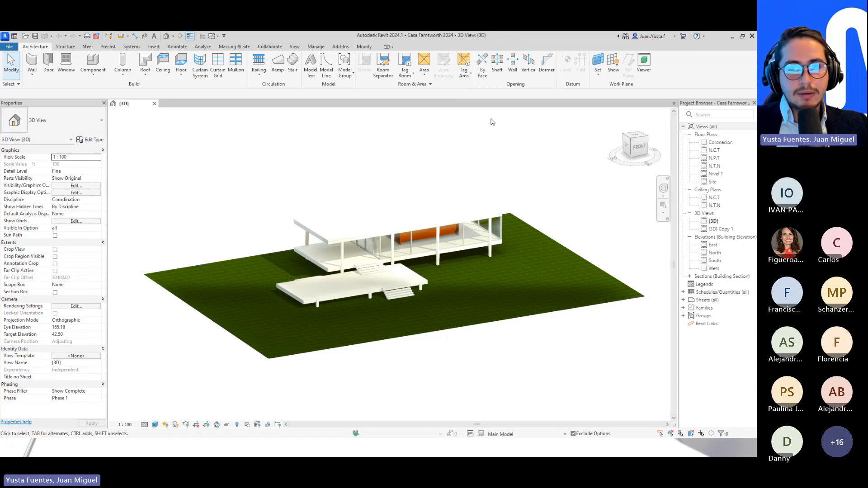
left_click(227, 47)
left_click(178, 47)
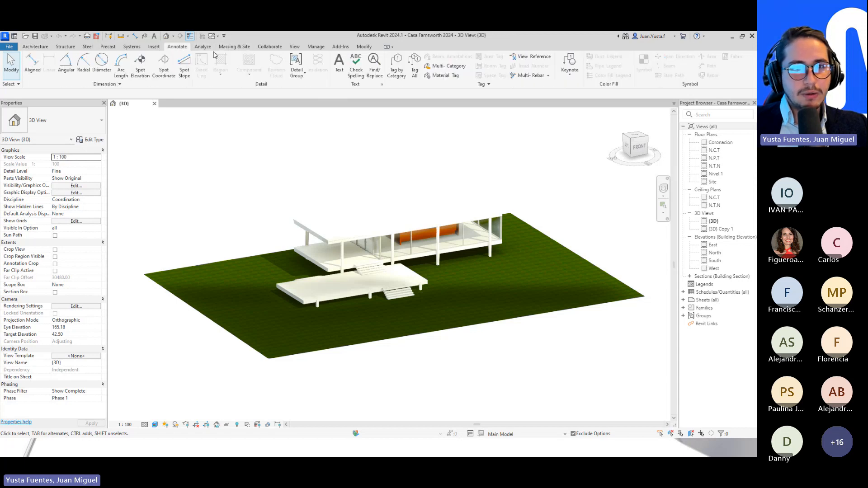
left_click(36, 48)
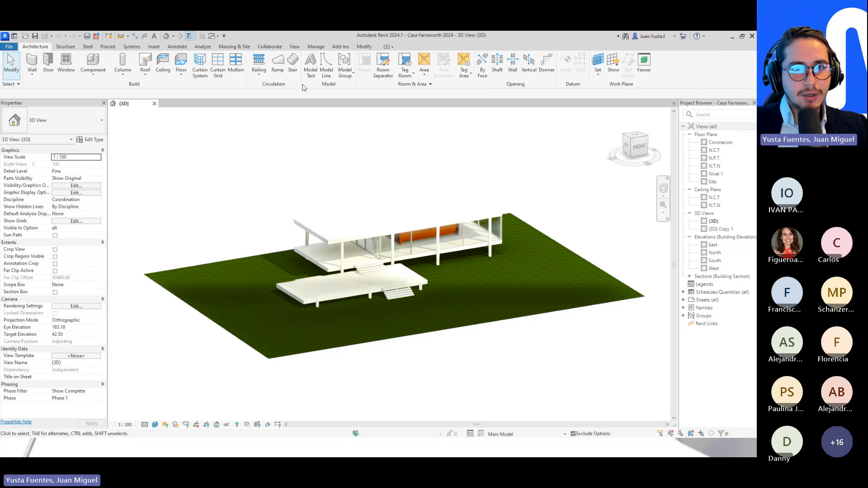
left_click(295, 47)
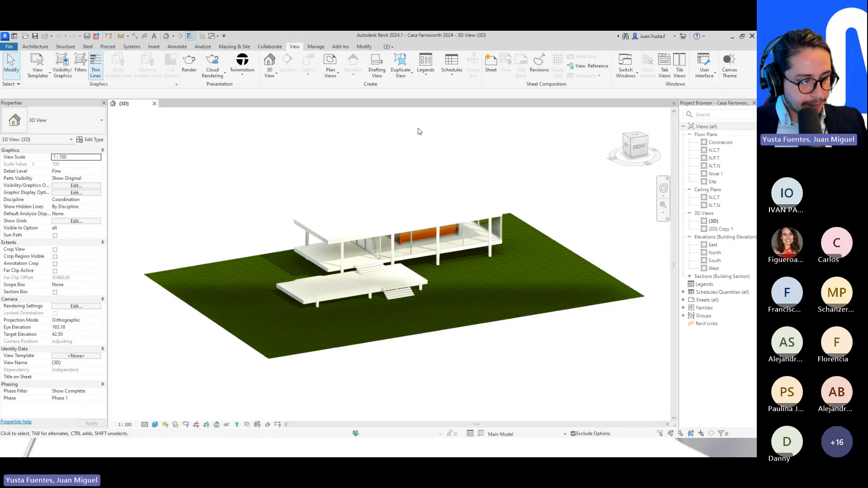
left_click(296, 47)
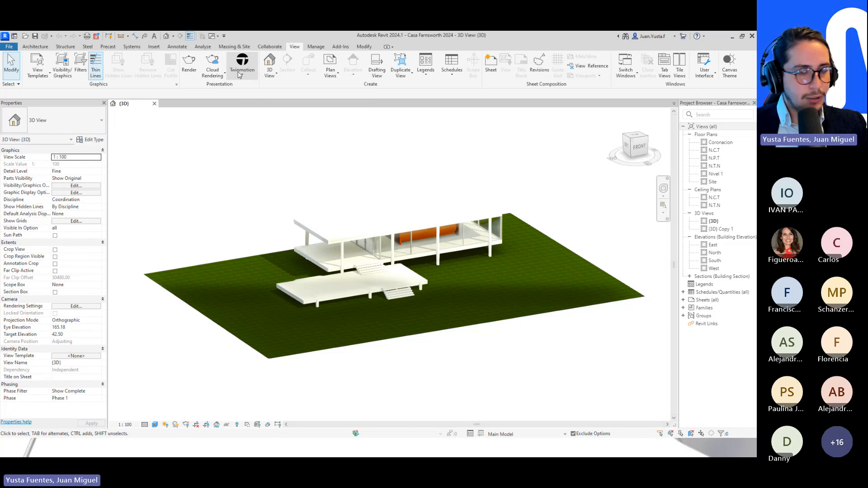
left_click(246, 76)
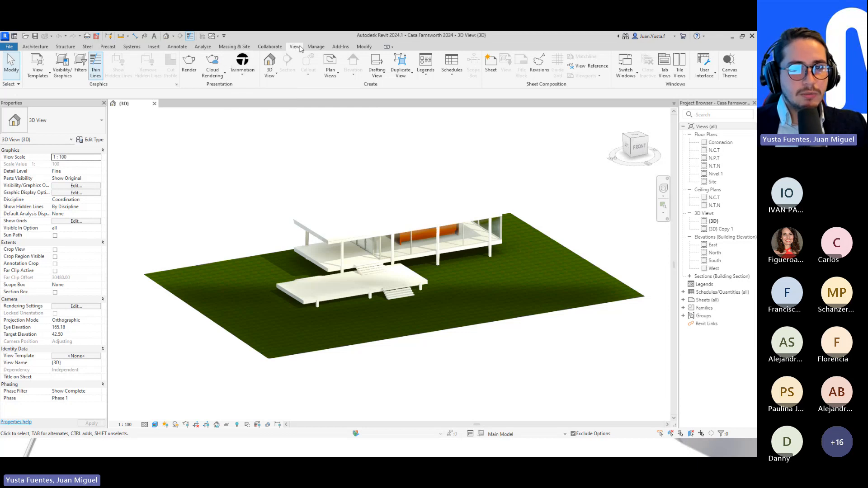
left_click(242, 67)
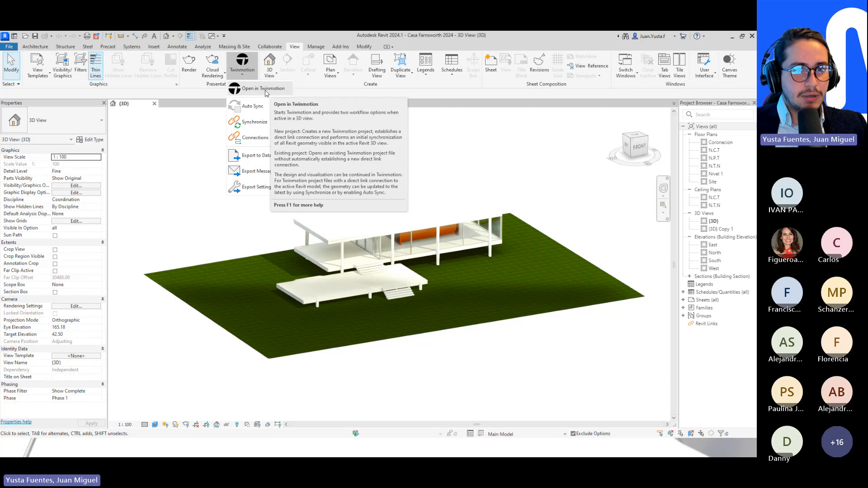
left_click(266, 92)
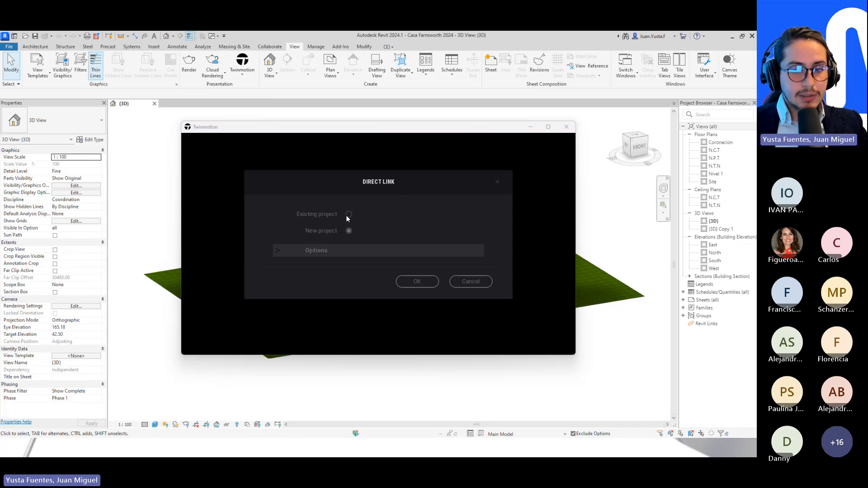
left_click(413, 282)
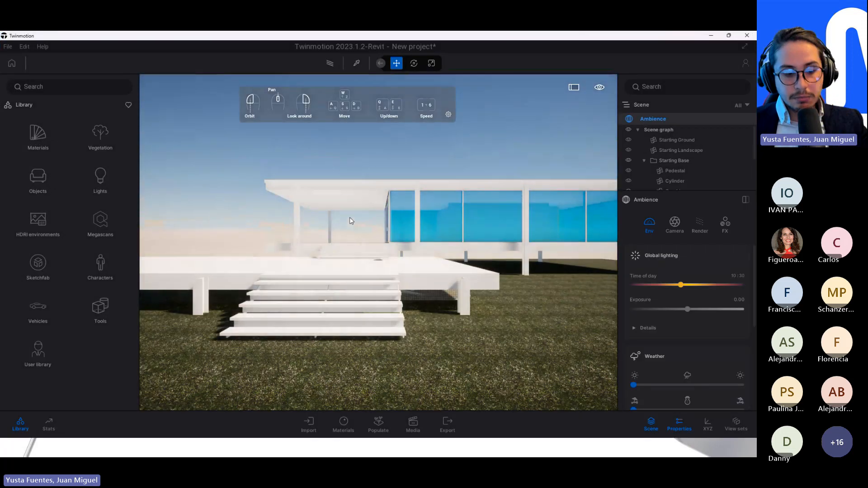
Hide the Library, Scene and Properties panels to enlarge the viewport, and show them again
scroll(351, 220, "down", 5)
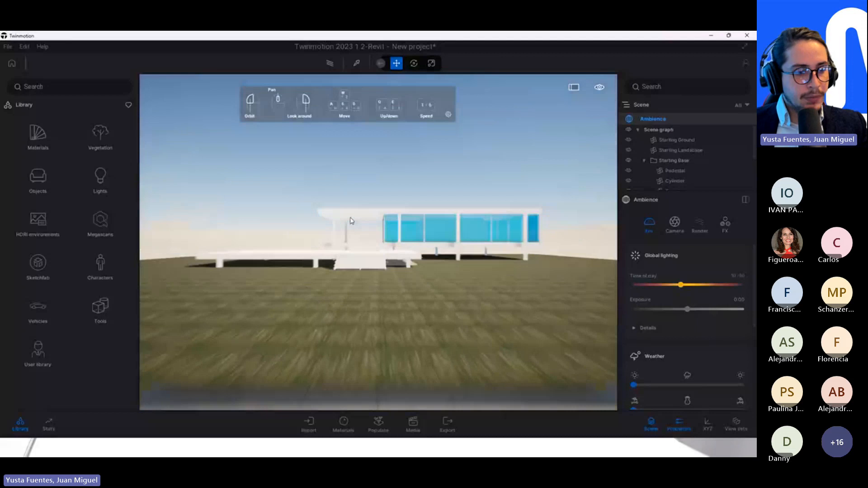
scroll(351, 221, "up", 3)
mouse_move(351, 220)
right_mouse_down()
mouse_move(330, 227)
mouse_move(373, 219)
mouse_move(338, 220)
right_mouse_up()
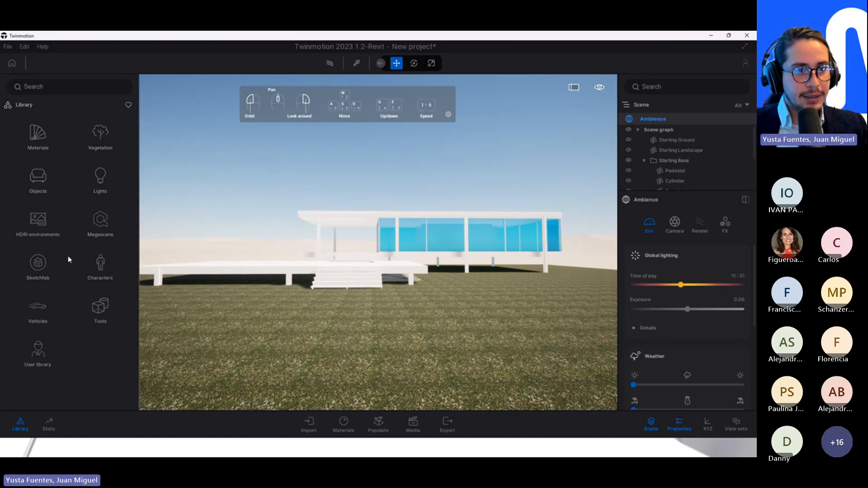
left_click(21, 424)
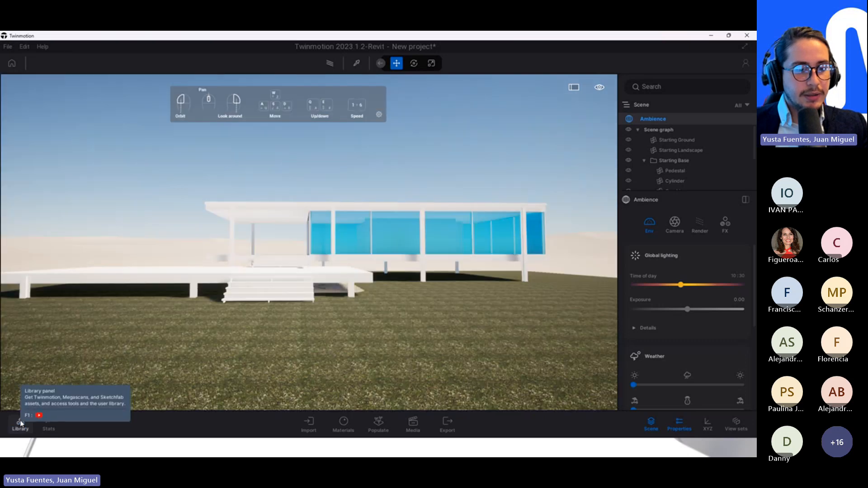
left_click(688, 431)
left_click(653, 423)
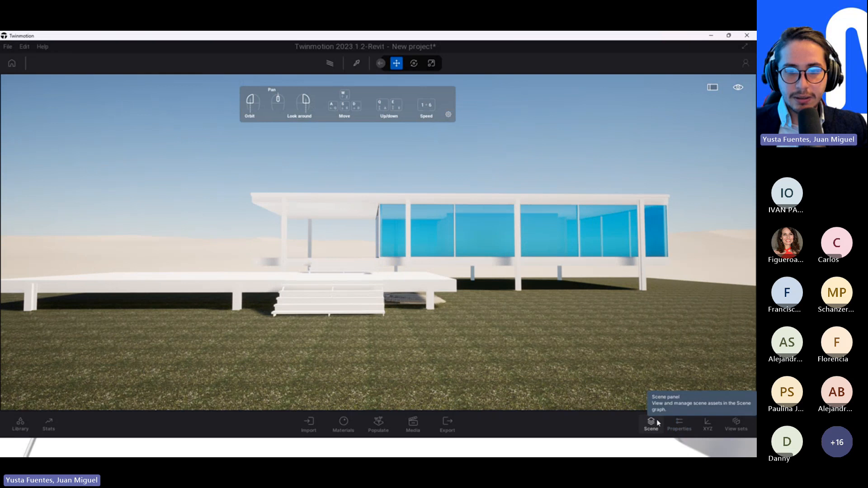
left_click(20, 424)
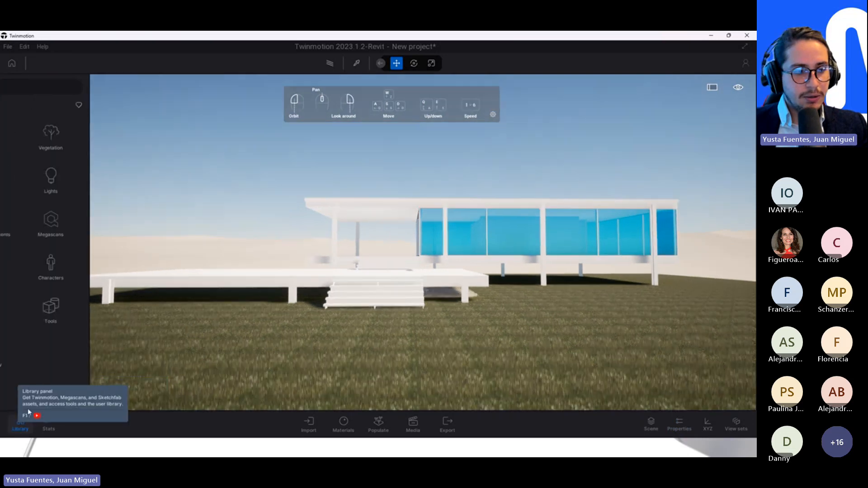
left_click(20, 424)
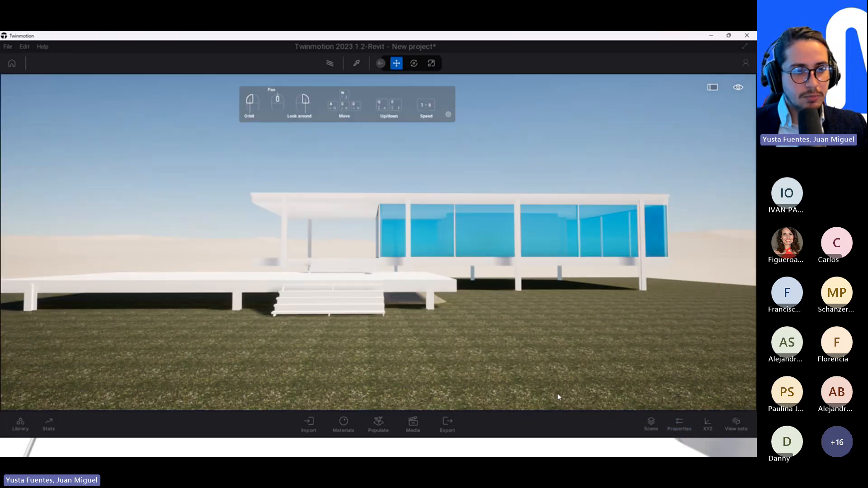
left_click(679, 423)
left_click(19, 422)
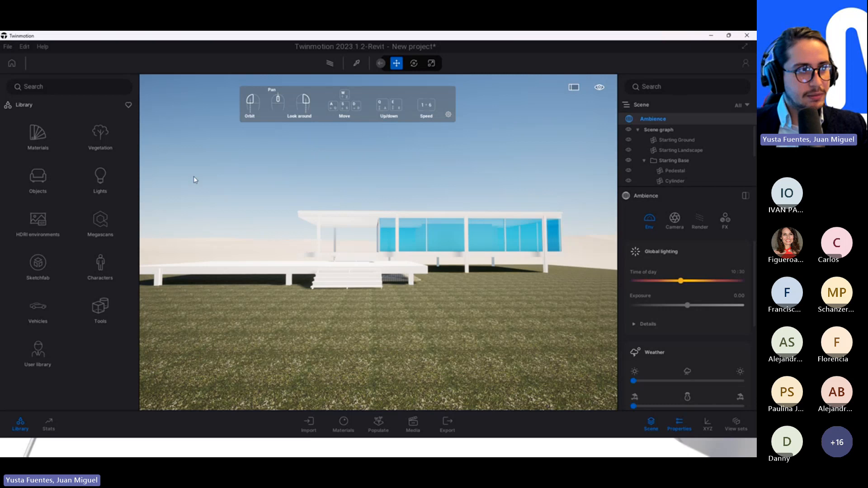
Examine the house's front by walking forward, backward and sideways and by raising and lowering the camera
key("w")
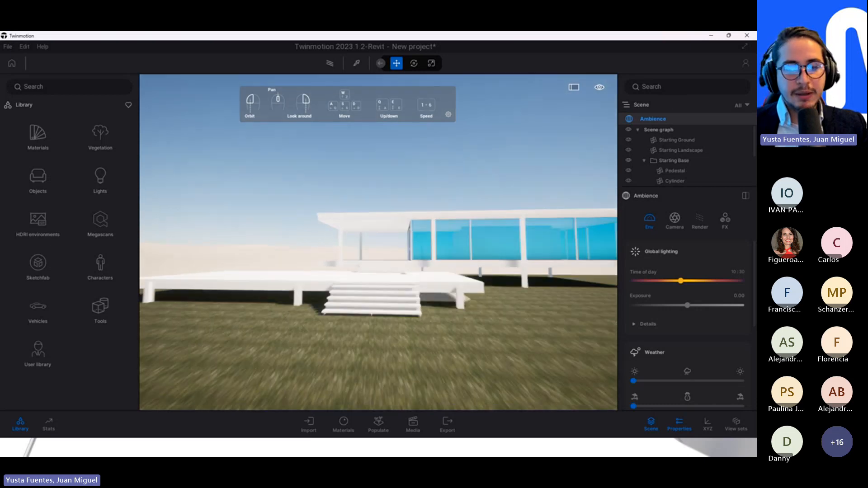
key("a")
key("d")
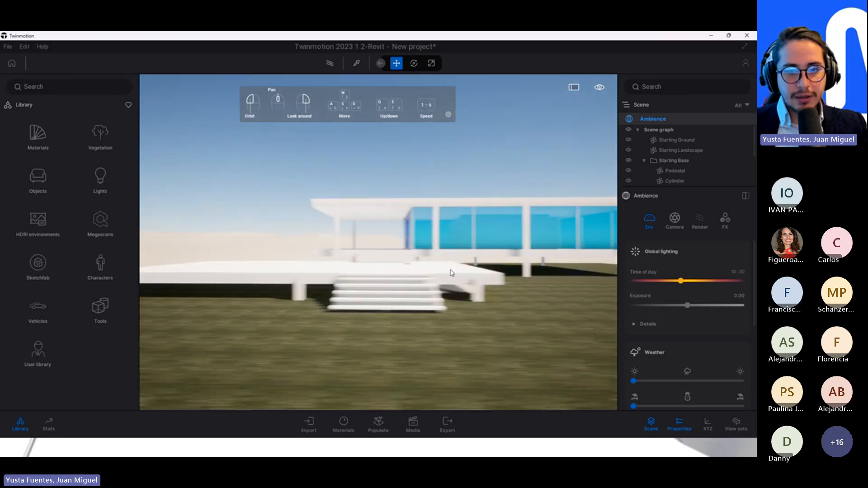
key("a")
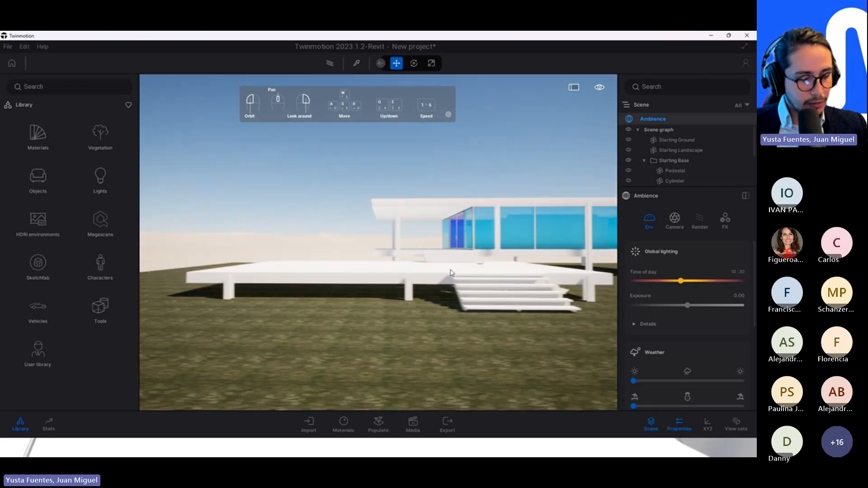
key("d")
key("a")
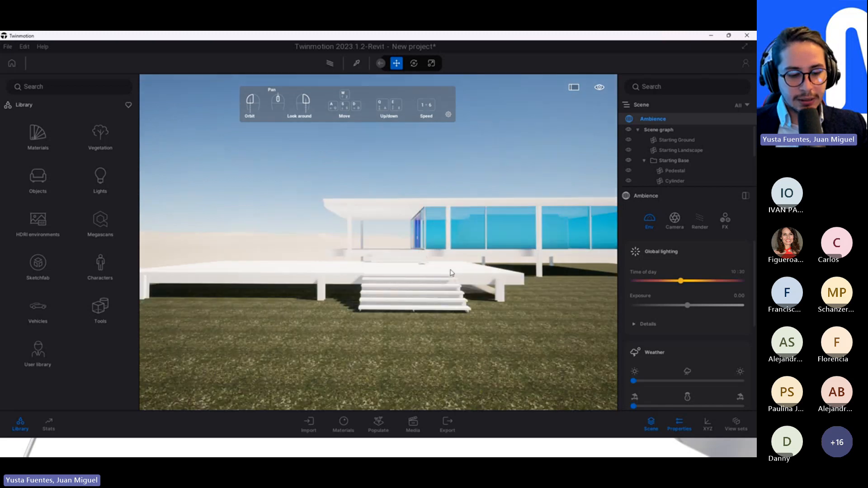
key("w")
key("s")
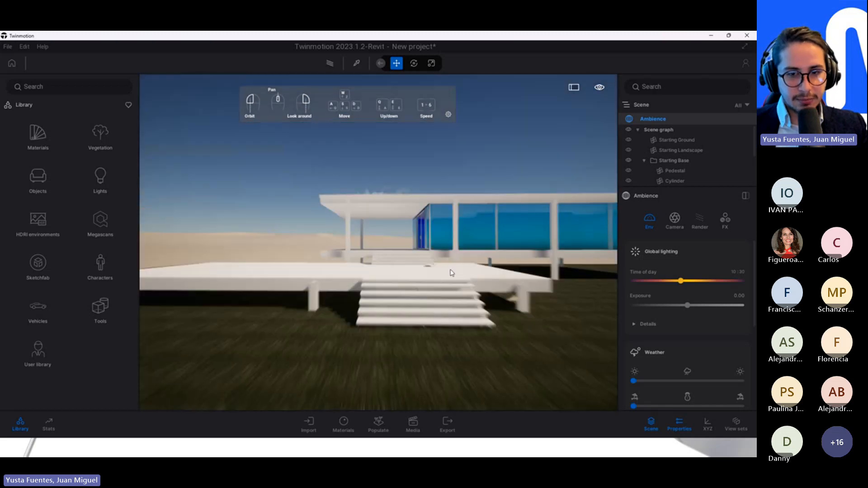
key("a")
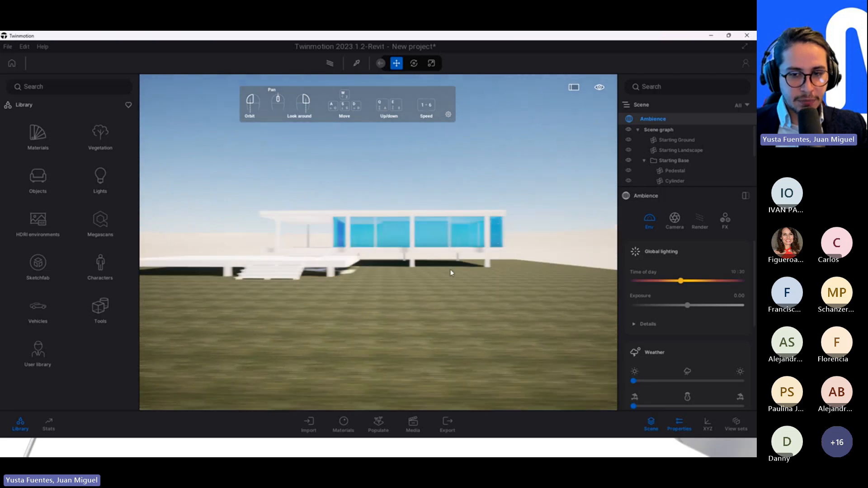
key("a")
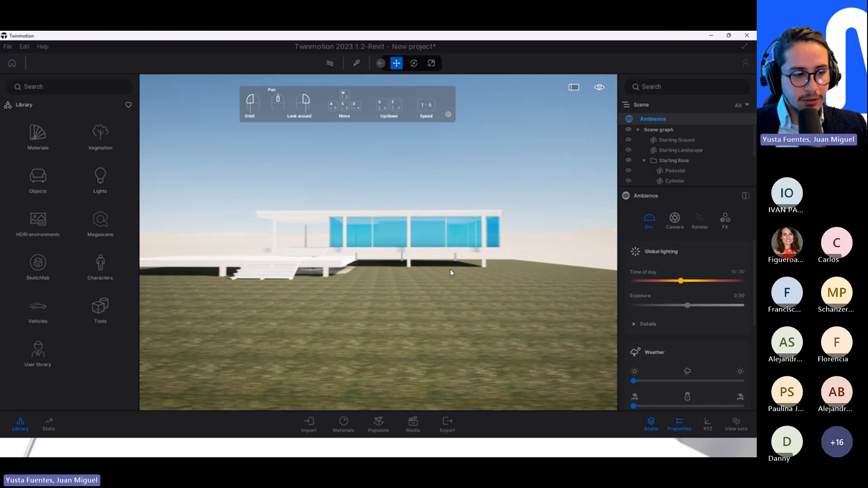
key("e")
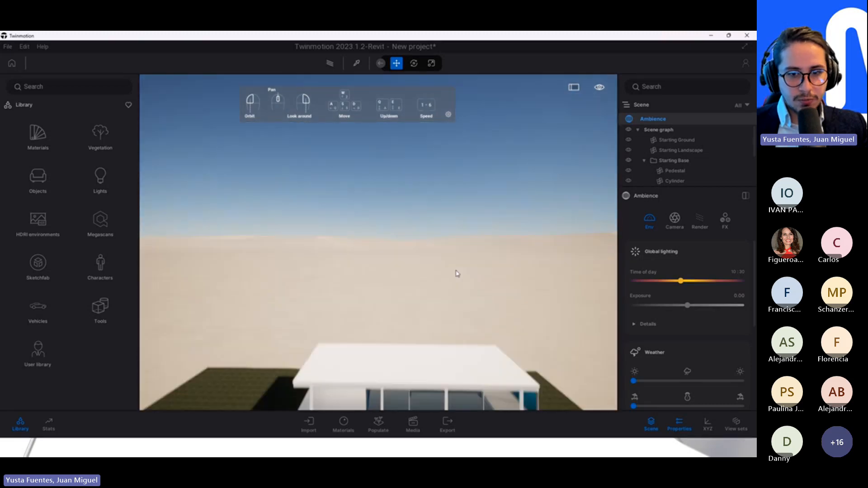
key("q")
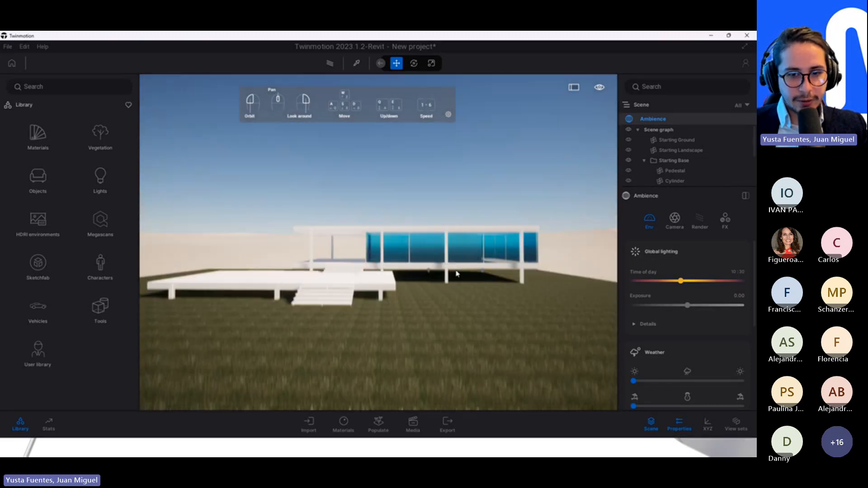
key("q")
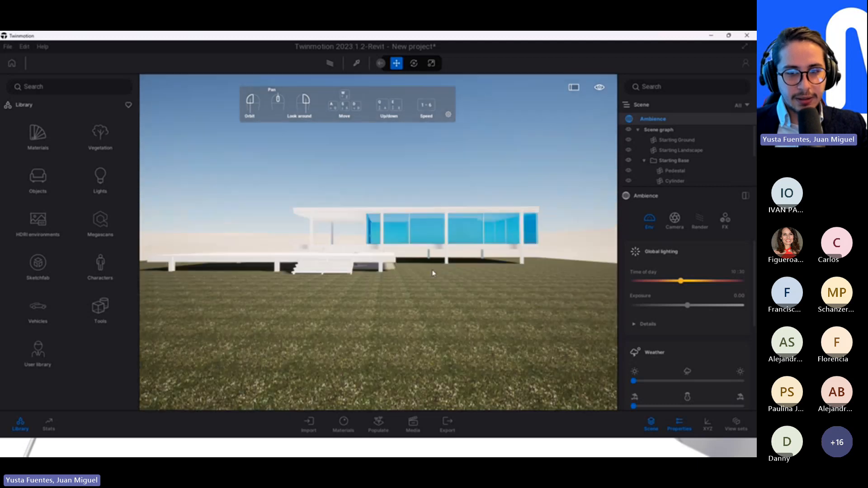
Inspect the house and its terrace from other angles by looking around, orbiting, panning and zooming
right_click_drag(378, 242, 389, 224)
left_click_drag(458, 281, 427, 267)
left_click_drag(374, 323, 604, 307)
middle_click_drag(604, 306, 433, 295)
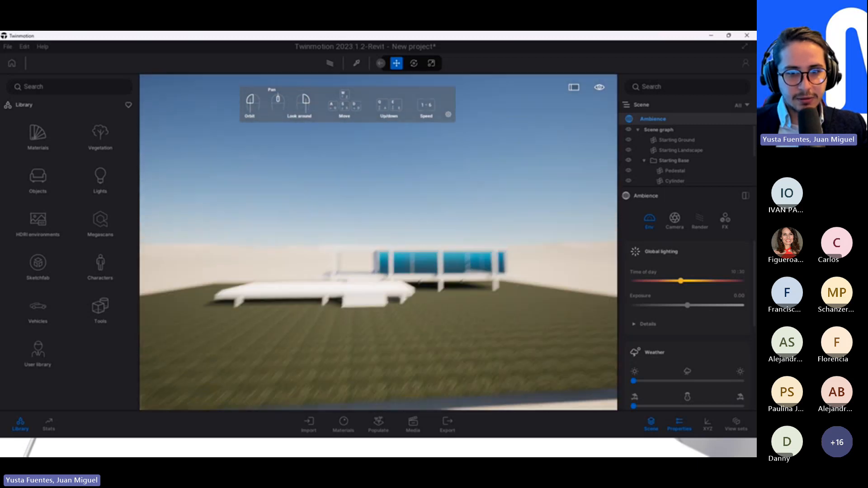
scroll(433, 295, "up", 5)
scroll(433, 295, "down", 4)
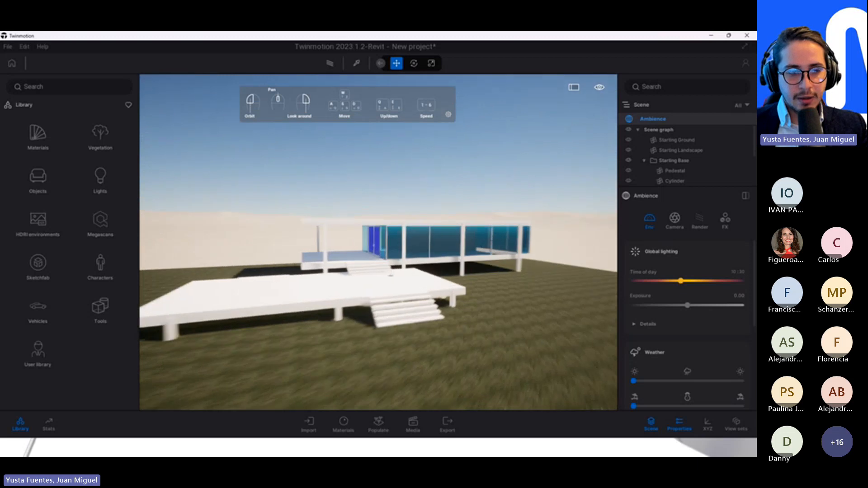
Fly past the terrace and steps while turning the camera to view the edge of the grass plot
key("w")
key("a")
key("d")
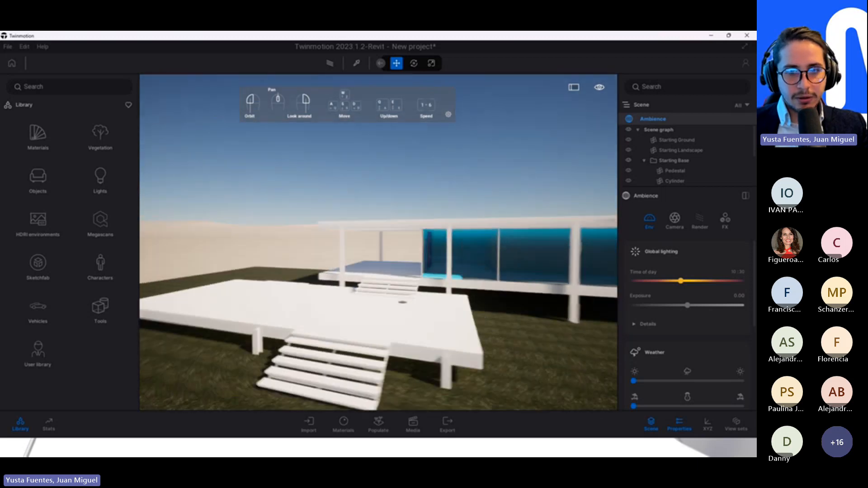
right_click_drag(460, 289, 407, 273)
key("a")
key("w")
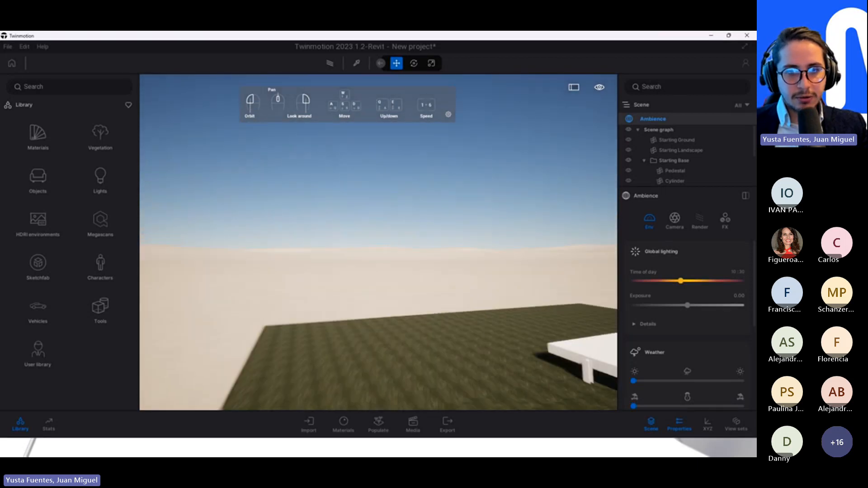
right_click_drag(407, 274, 348, 277)
key("s")
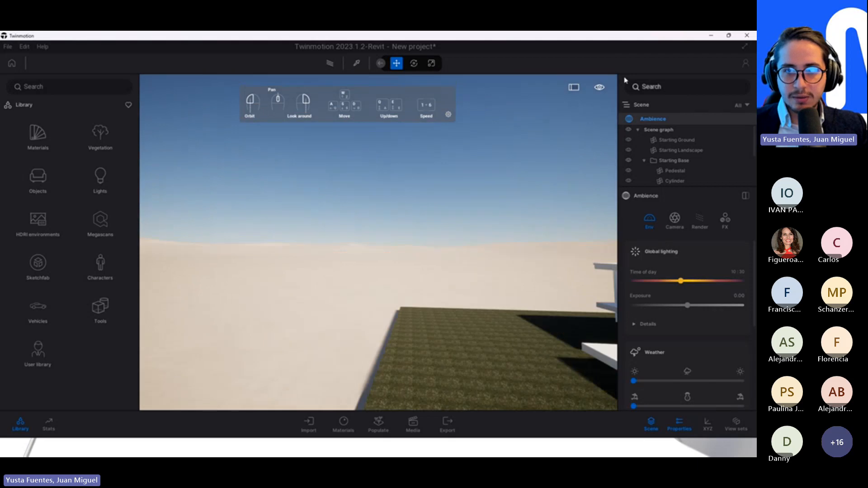
Set the Ambience global lighting's time of day to the evening hours and frame the house with its terrace
left_click(665, 119)
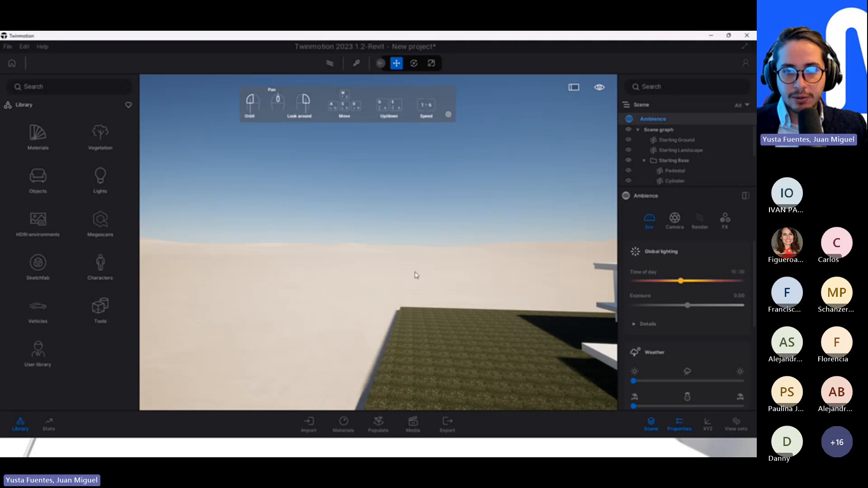
right_click_drag(416, 275, 521, 293)
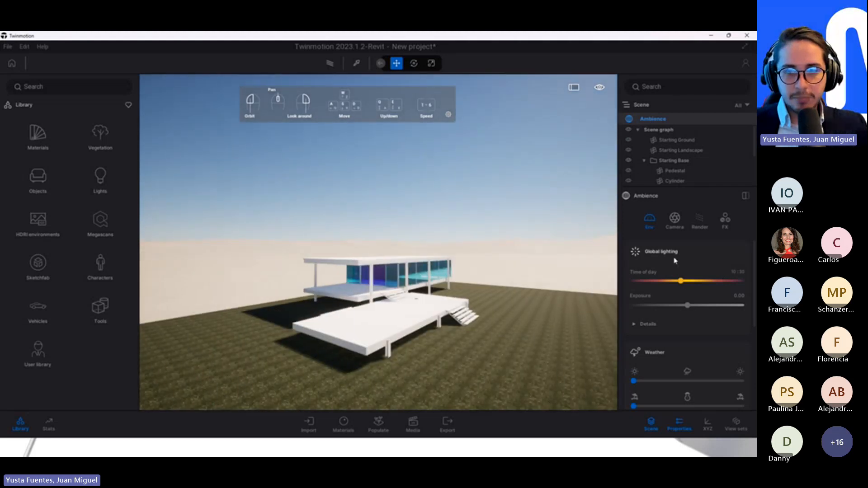
left_click_drag(680, 280, 725, 281)
left_click_drag(503, 225, 447, 236)
key("d")
key("a")
Set the weather's season to winter snow, around the middle of its range, keeping the sky clear
scroll(693, 348, "down", 3)
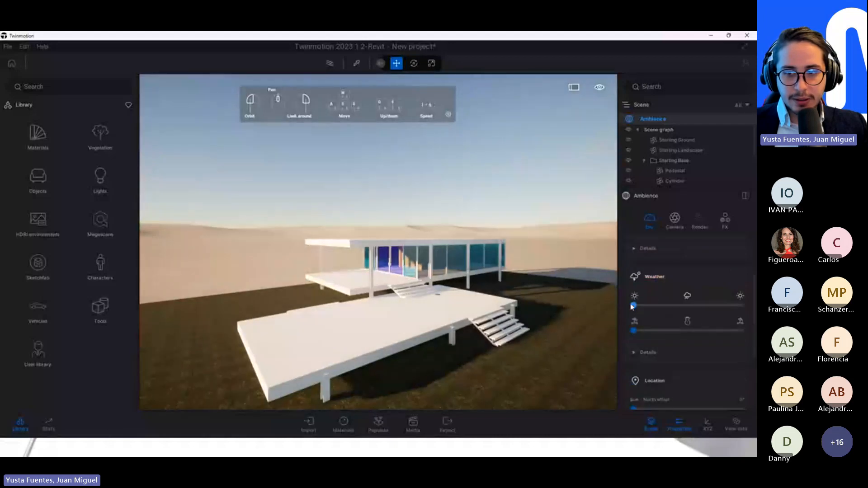
left_click_drag(632, 306, 690, 334)
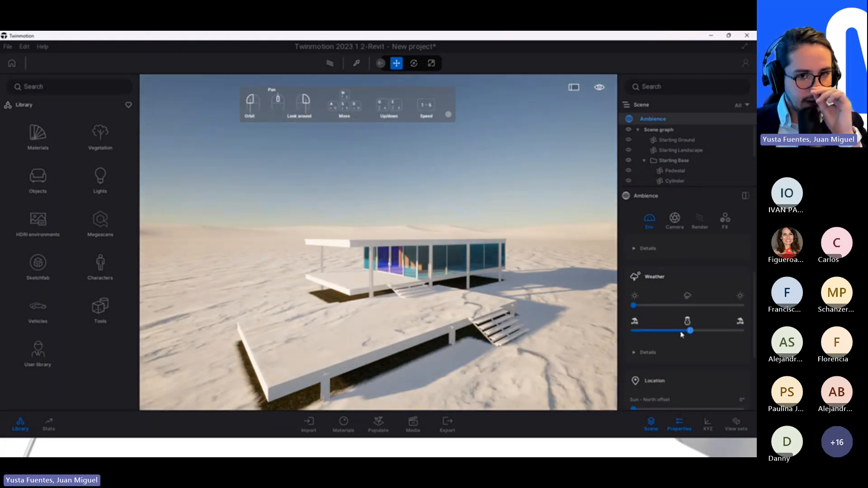
Move the weather's season from winter back to summer to clear the snow from the scene
left_click_drag(480, 289, 416, 249)
scroll(416, 249, "up", 3)
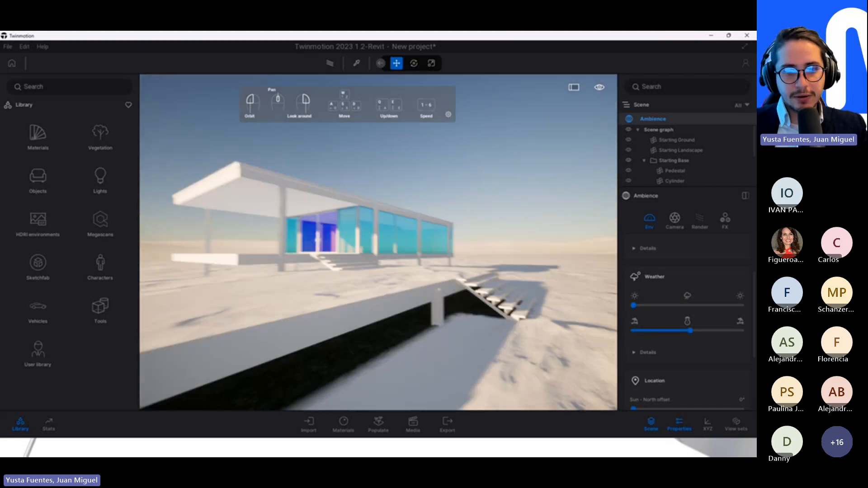
scroll(416, 249, "up", 5)
left_click_drag(689, 331, 590, 325)
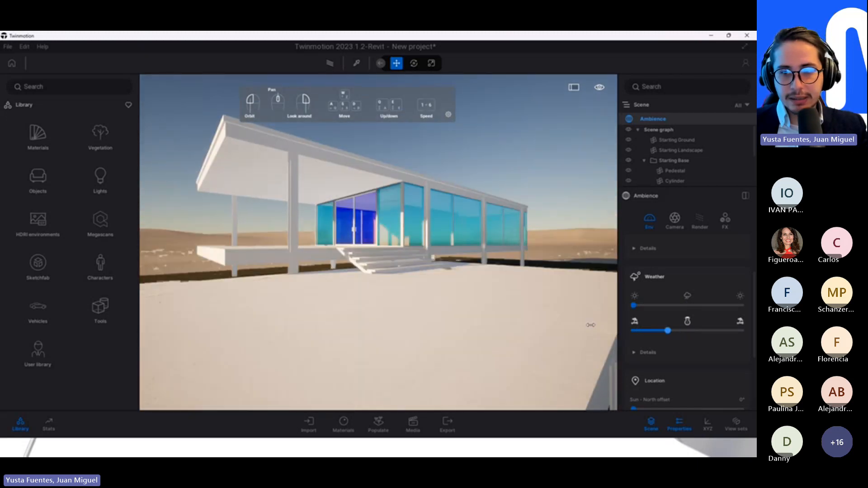
Enable the Horizon backdrop in the Ambience environment settings and view the city skyline beyond the house
scroll(684, 367, "down", 5)
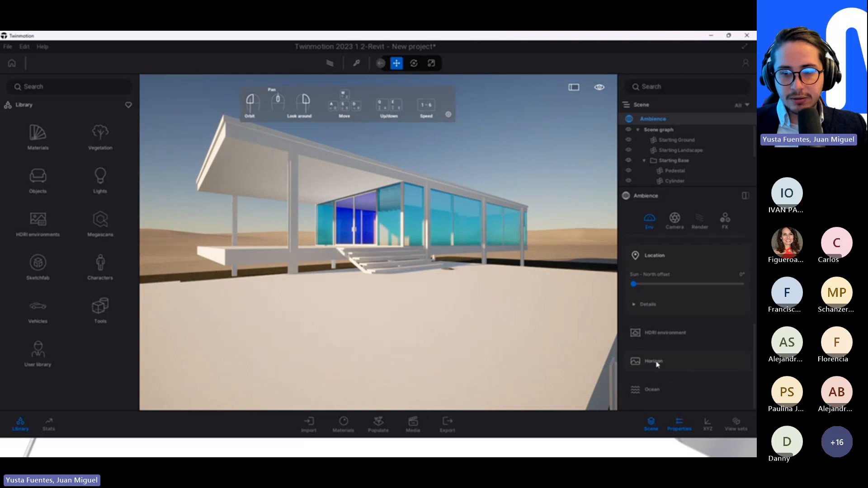
left_click(653, 362)
scroll(652, 362, "down", 2)
left_click(634, 320)
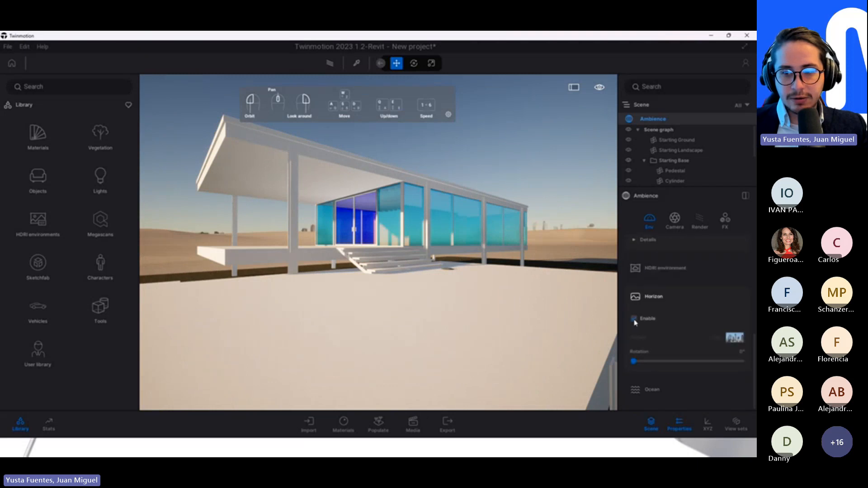
scroll(379, 244, "down", 4)
right_click_drag(380, 244, 434, 190)
scroll(434, 190, "up", 3)
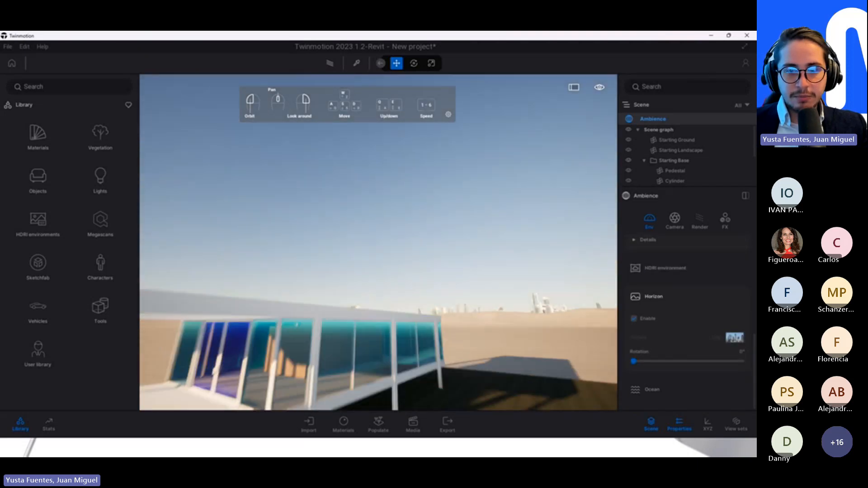
right_click_drag(380, 244, 488, 266)
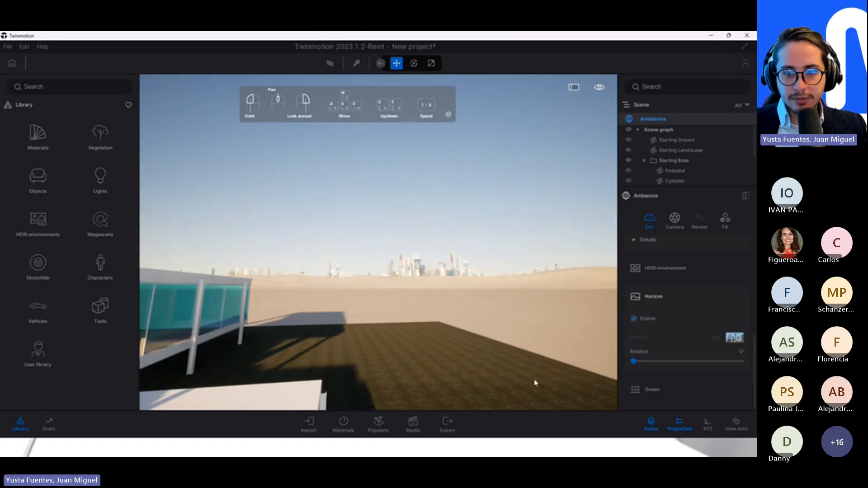
Set the horizon picture's rotation to 13° so the city skyline stands behind the terrace
left_click_drag(633, 361, 675, 362)
right_click_drag(380, 244, 235, 242)
key("s")
right_click_drag(289, 293, 266, 295)
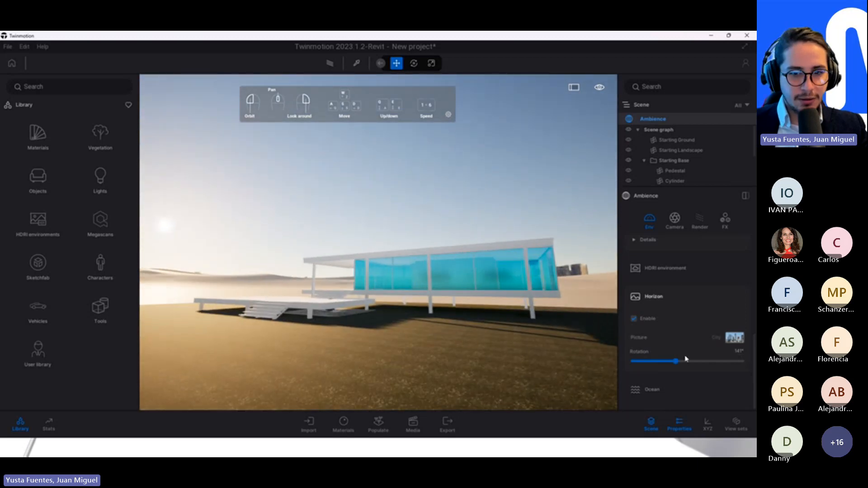
left_click_drag(677, 362, 637, 361)
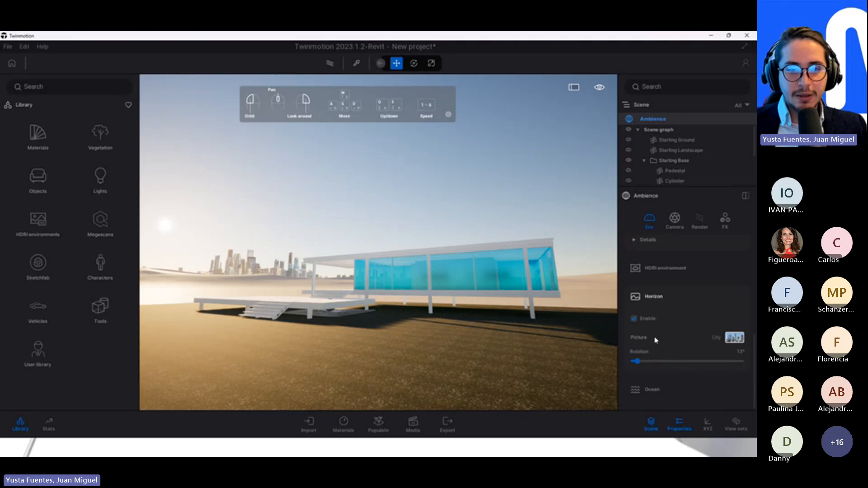
key("w")
right_click_drag(324, 280, 389, 294)
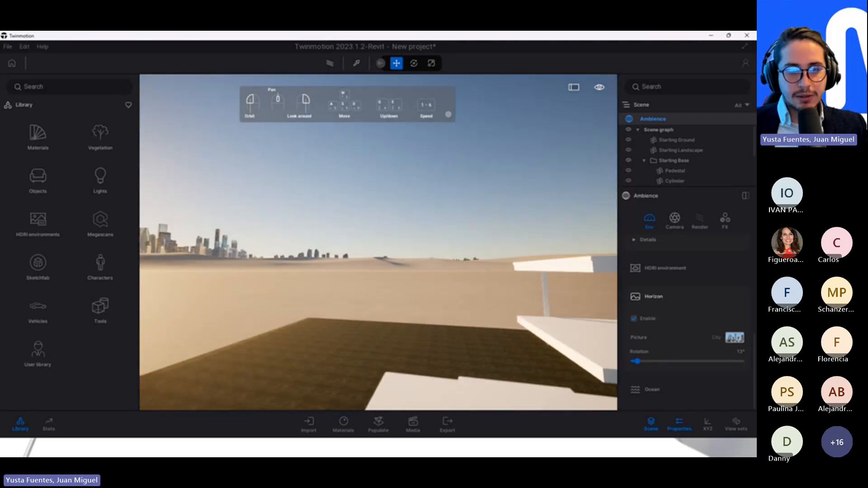
key("s")
key("s")
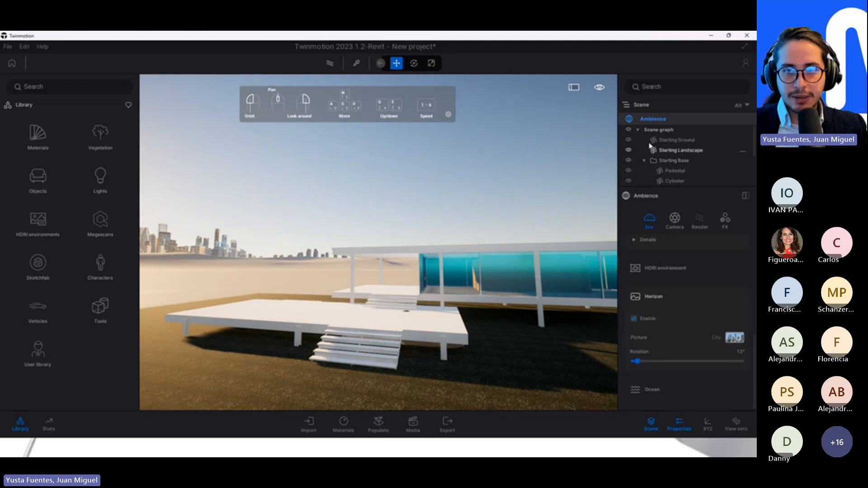
Select the Starting Landscape in the scene graph and inspect the sand dunes around the plot
left_click(687, 151)
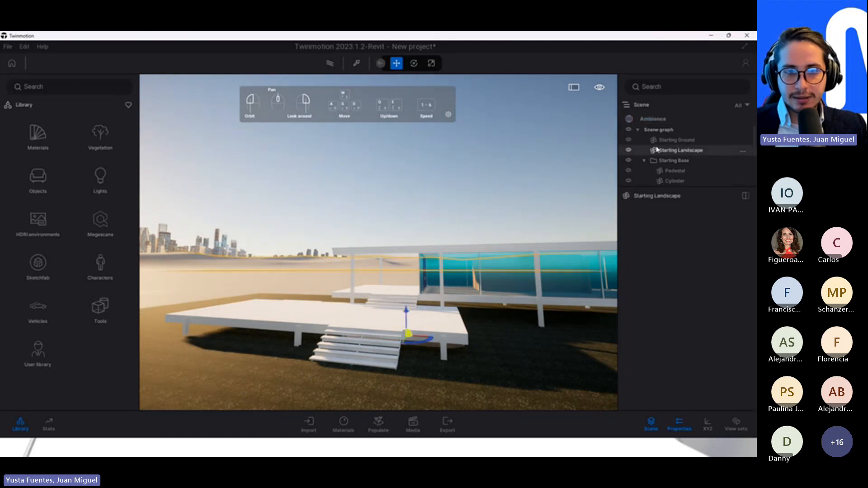
right_click_drag(353, 234, 545, 232)
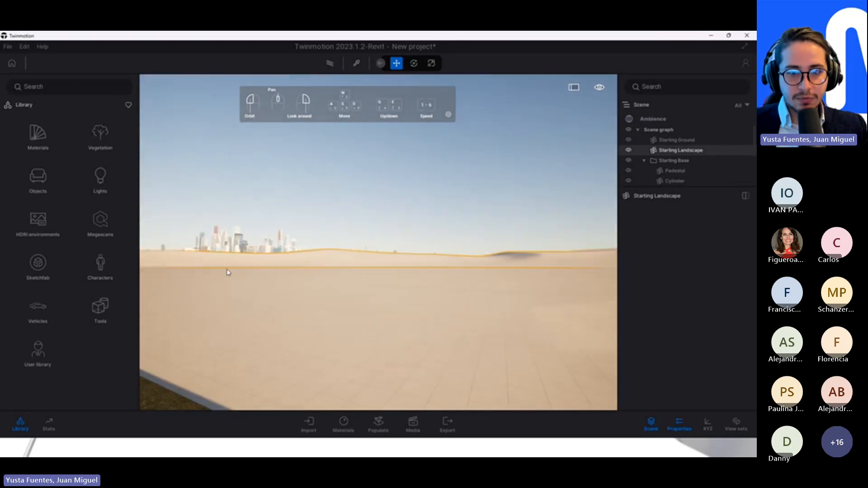
right_click_drag(456, 265, 330, 250)
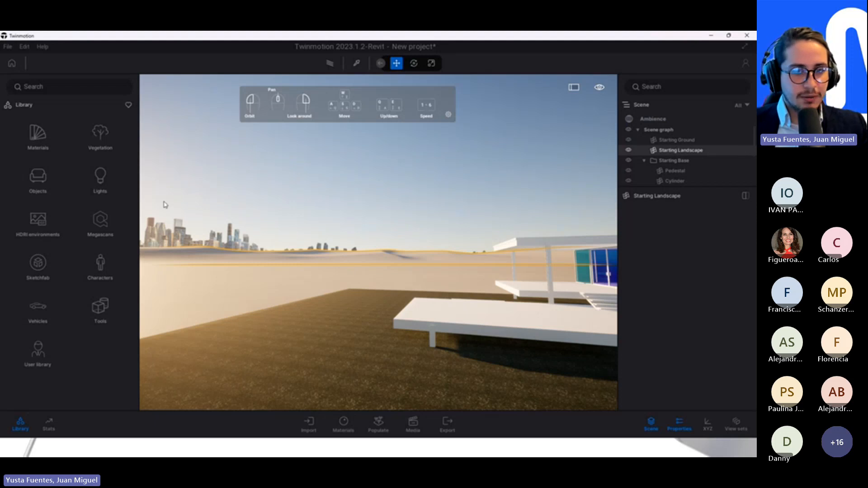
right_click_drag(164, 205, 128, 217)
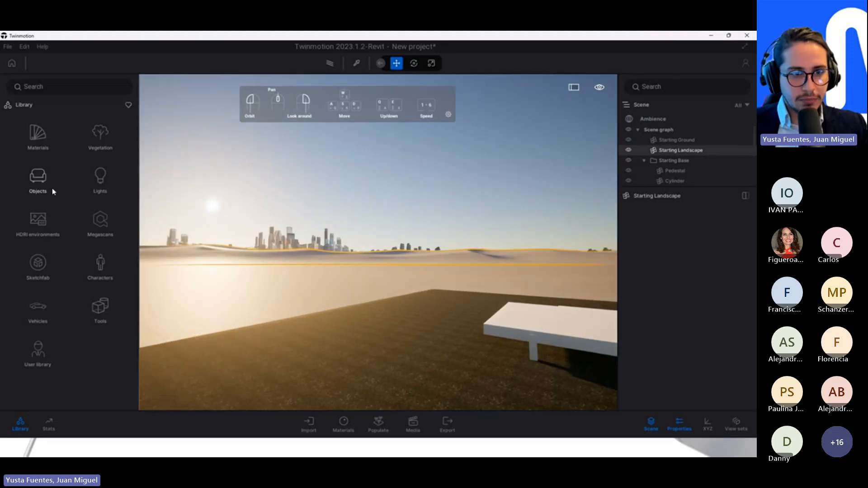
Apply the Grass 4 material from the natural ground materials to the sandy terrain around the plot
left_click(33, 141)
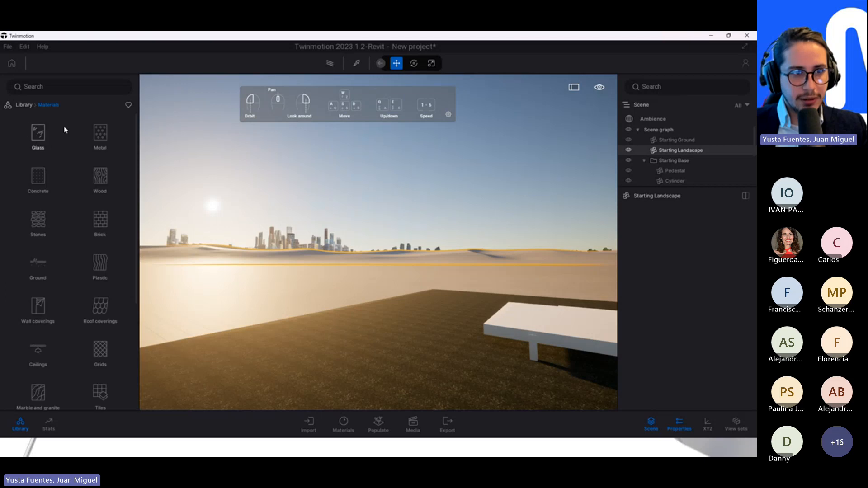
left_click(28, 268)
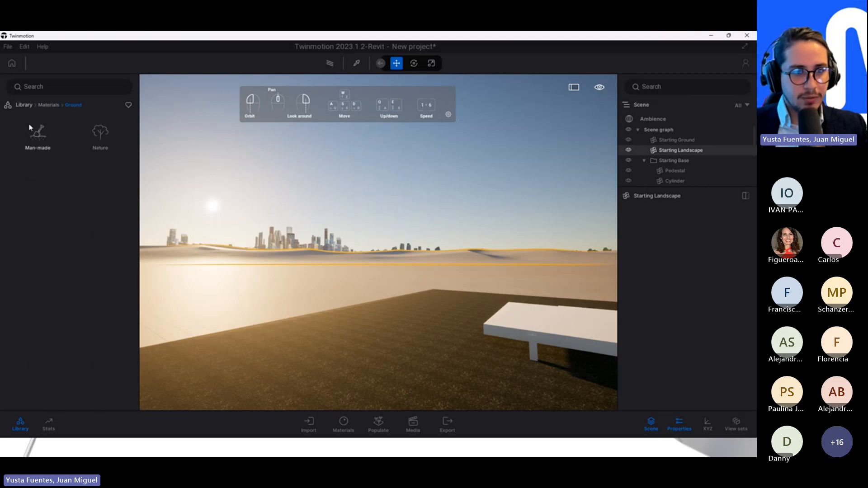
left_click(99, 133)
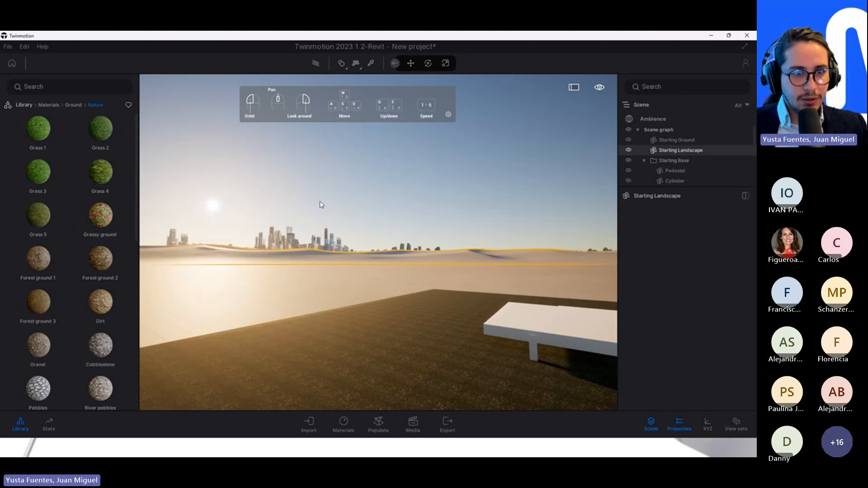
left_click_drag(320, 201, 294, 289)
key("w")
right_click_drag(294, 289, 159, 302)
key("w")
key("d")
key("a")
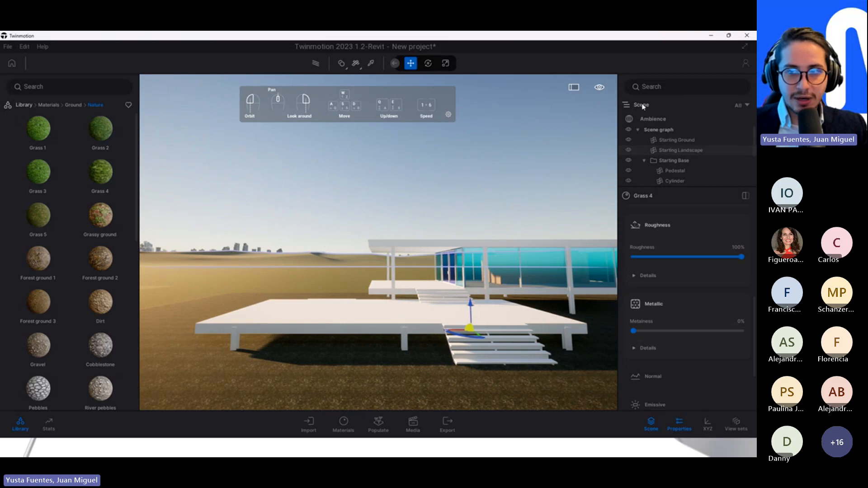
Delete the Starting Landscape from the scene graph and view the house against the open skyline
left_click(678, 150)
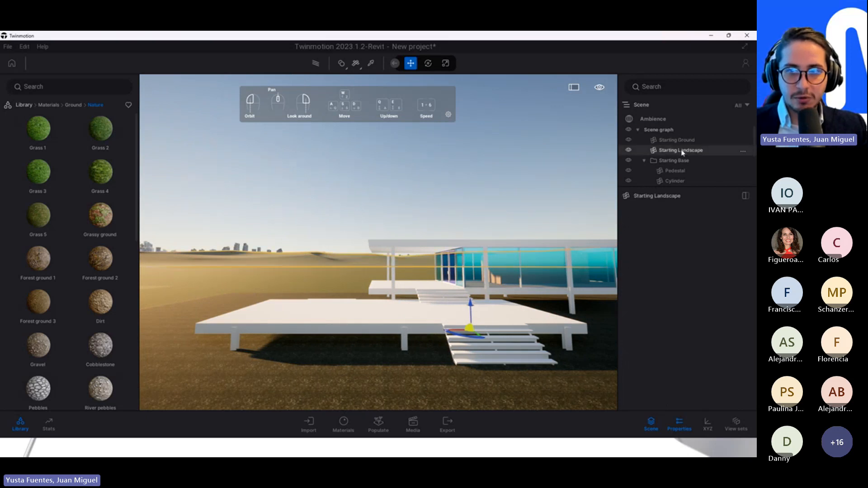
right_click(683, 152)
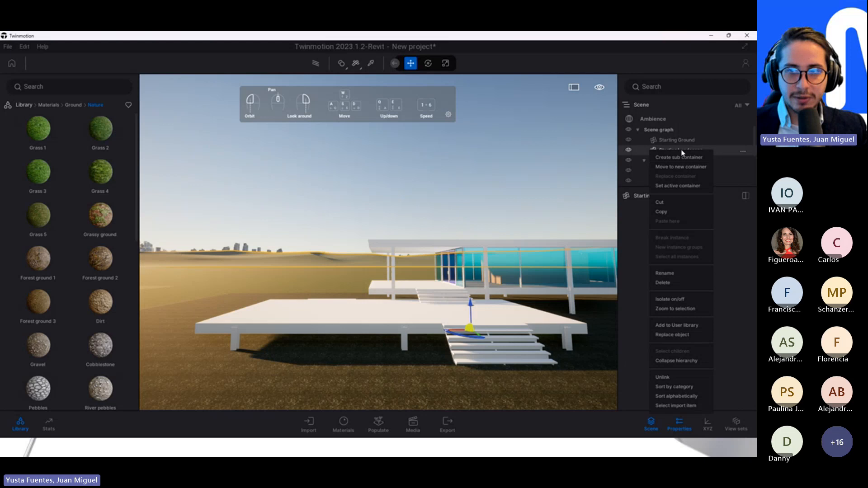
left_click(662, 283)
key("d")
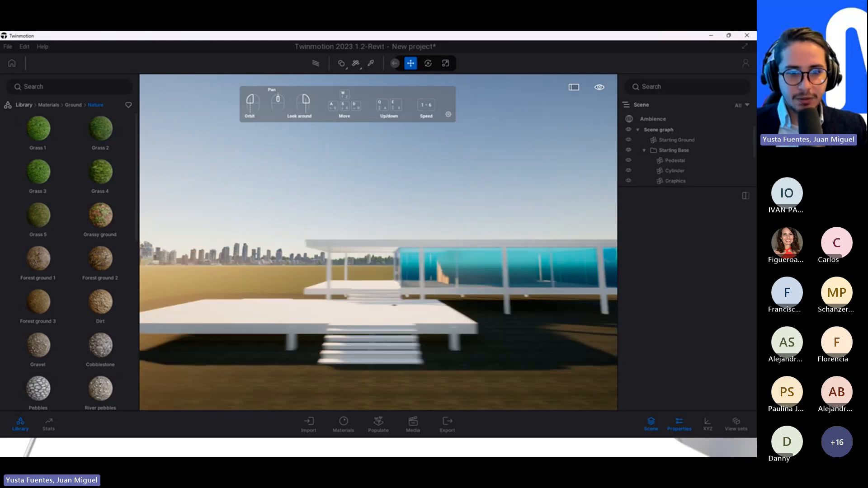
right_click_drag(598, 278, 520, 278)
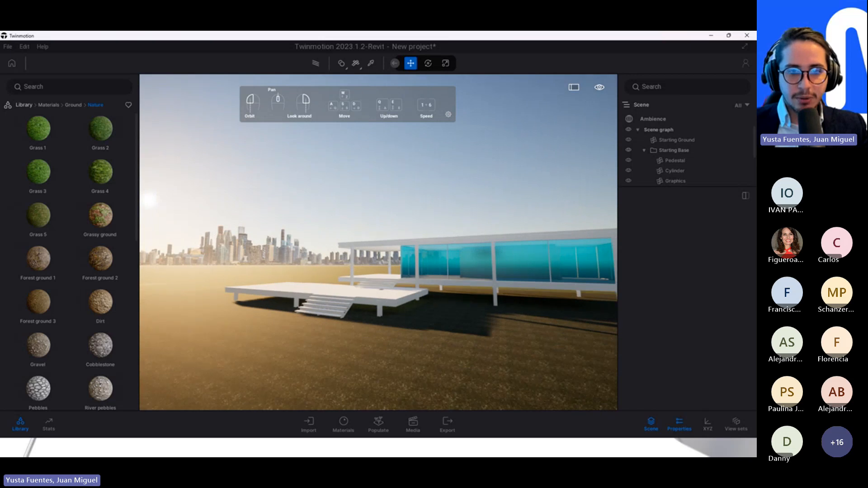
left_click_drag(385, 281, 511, 279)
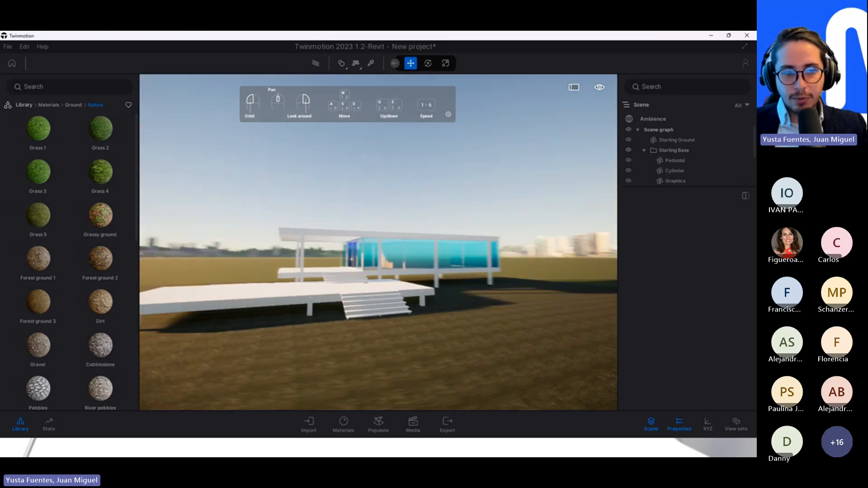
key("a")
key("d")
left_click_drag(456, 280, 339, 282)
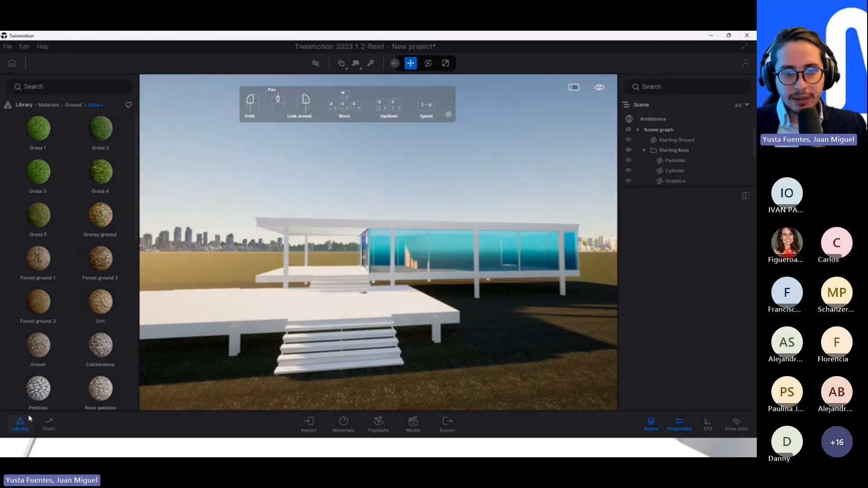
Open the Benches collection among the City objects in the library
left_click(19, 425)
left_click(19, 425)
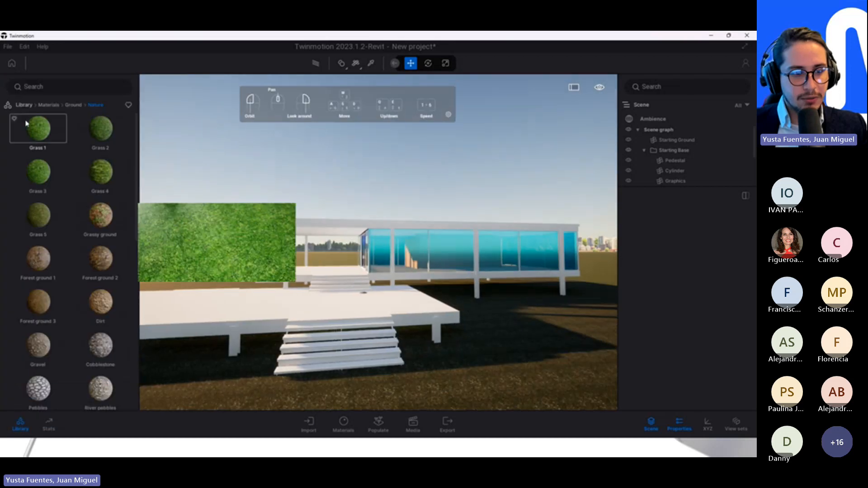
left_click(49, 105)
left_click(24, 106)
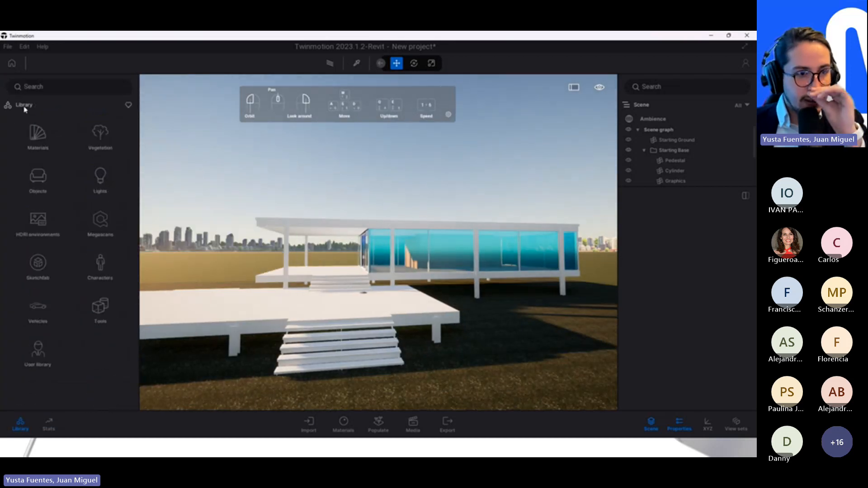
left_click(35, 182)
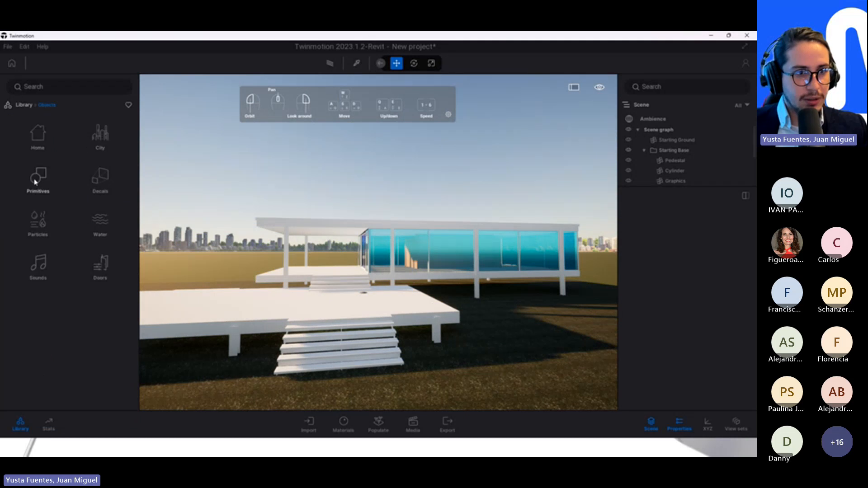
left_click(100, 135)
left_click(38, 136)
Place two Thieg benches on the lower terrace in front of the house steps
left_click_drag(38, 215, 486, 334)
key("w")
key("a")
key("w")
key("s")
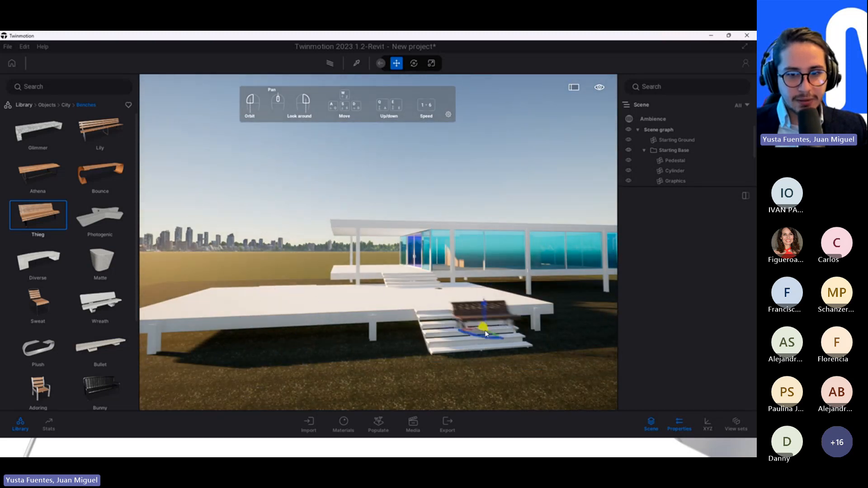
key("w")
left_click(325, 318)
key("a")
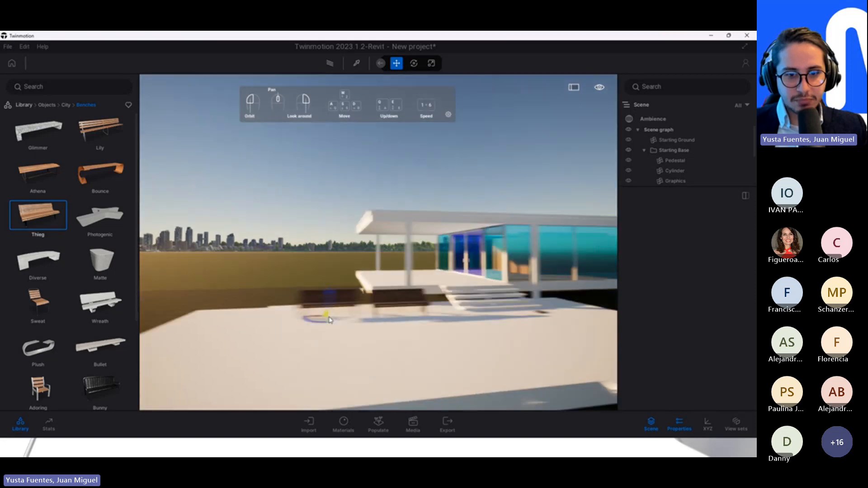
left_click(410, 320)
key("d")
right_click_drag(410, 321, 402, 334)
key("a")
middle_click_drag(400, 334, 408, 304, "shift")
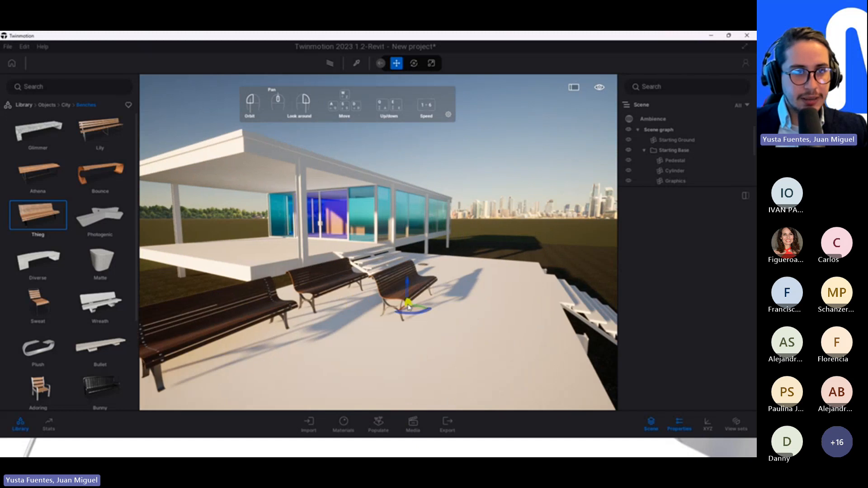
key("Escape")
Browse the library's material categories and examine the available stone materials
left_click(24, 105)
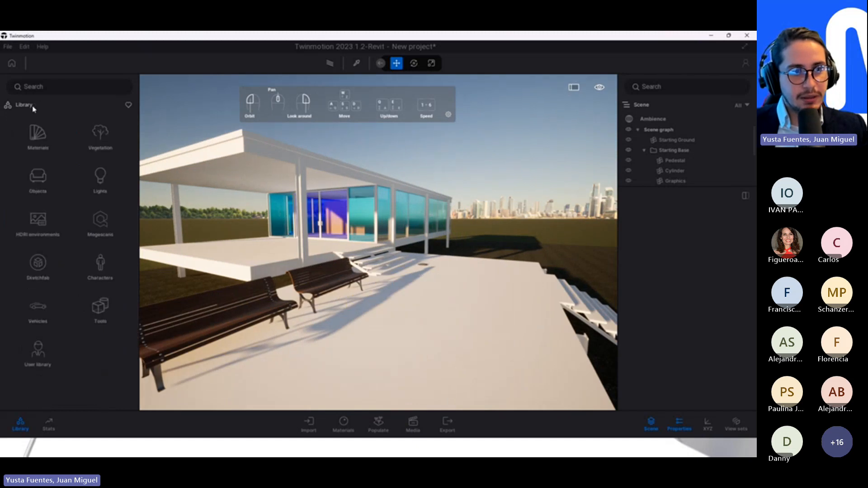
left_click(47, 144)
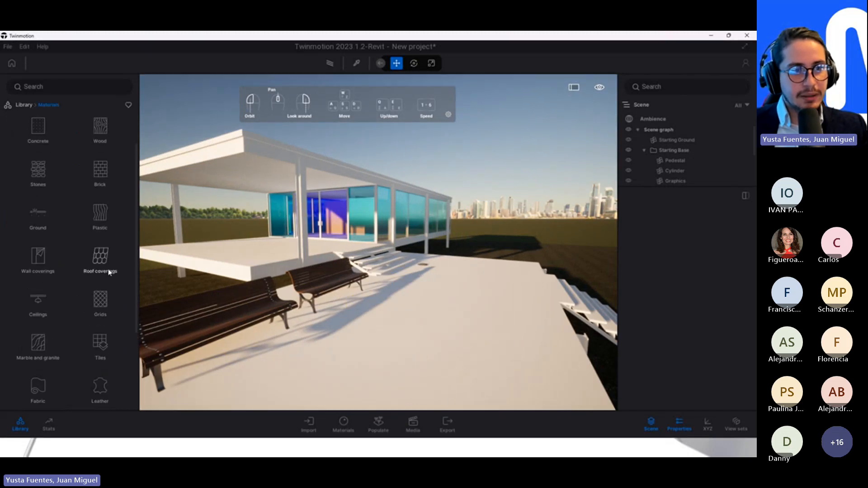
scroll(68, 319, "down", 1)
scroll(67, 320, "up", 1)
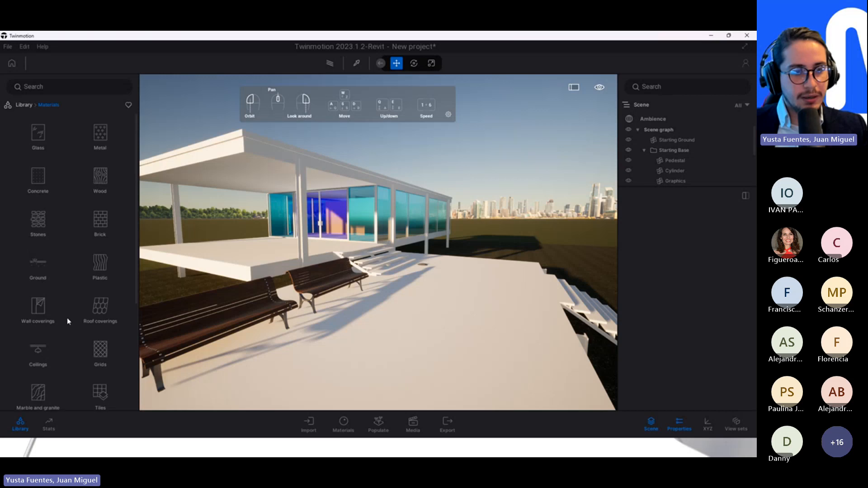
left_click(38, 218)
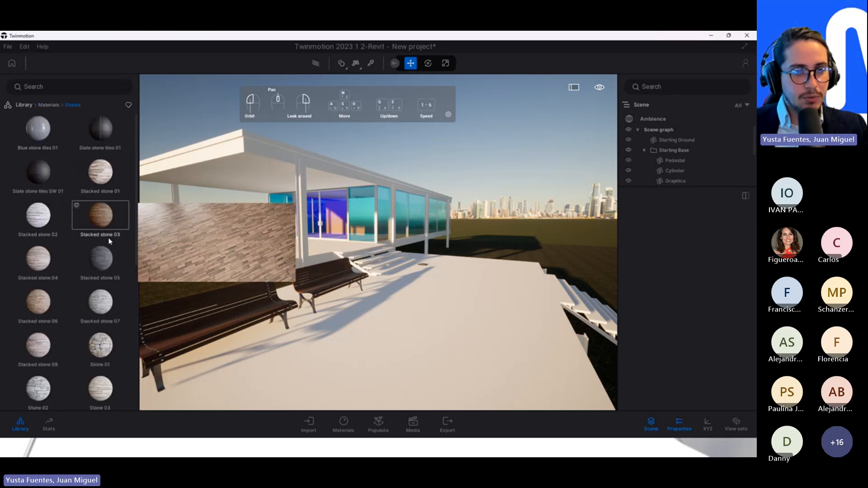
left_click(48, 105)
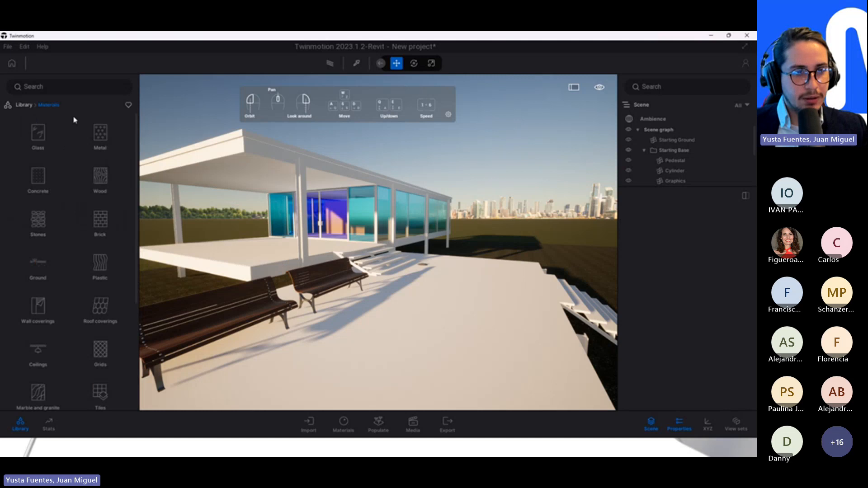
Apply the Rough brick 02 material from the brick collection to the white surfaces of the terrace and house
left_click(96, 226)
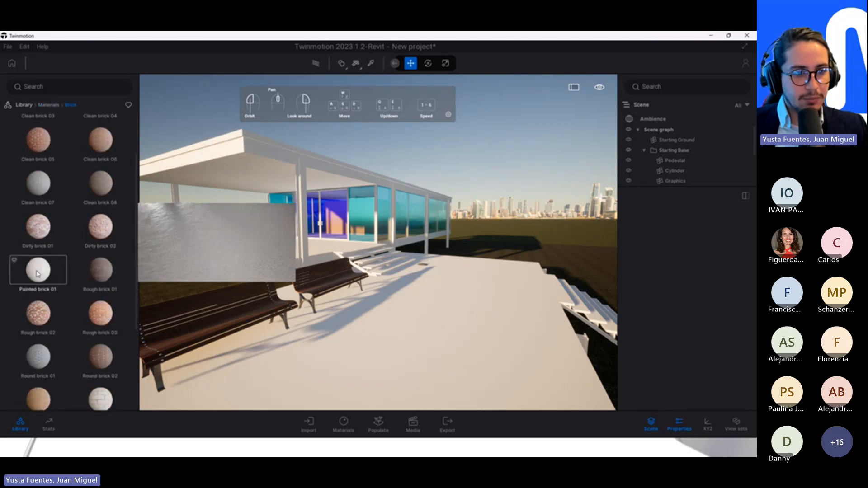
scroll(39, 294, "down", 2)
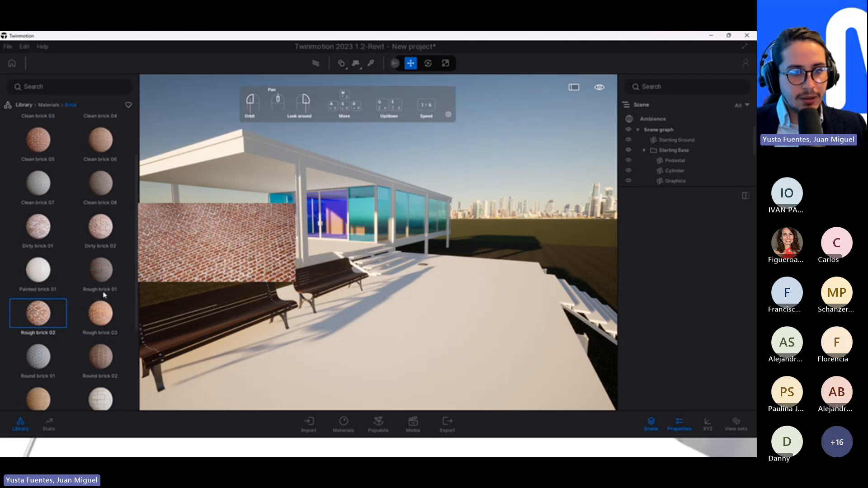
left_click_drag(39, 312, 416, 355)
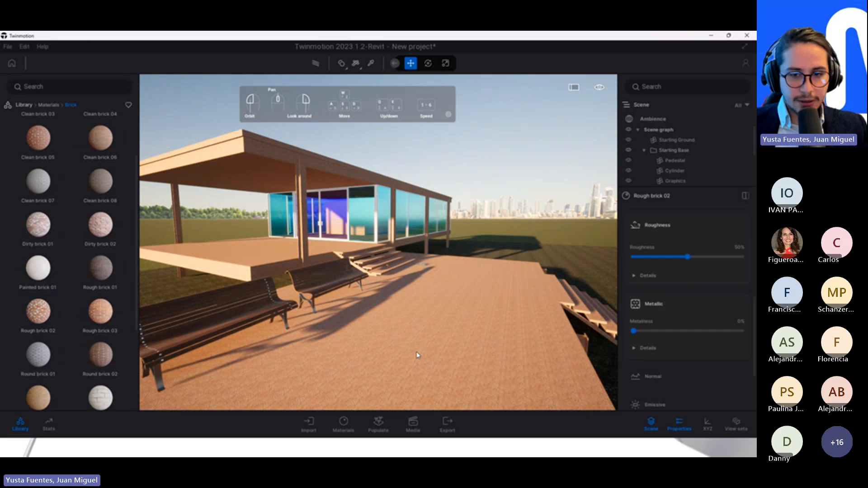
Examine the brick texture on the terrace and stairs up close, along with the material's color, UV and roughness settings
key("d")
right_click_drag(416, 354, 348, 330)
key("w")
key("w")
key("s")
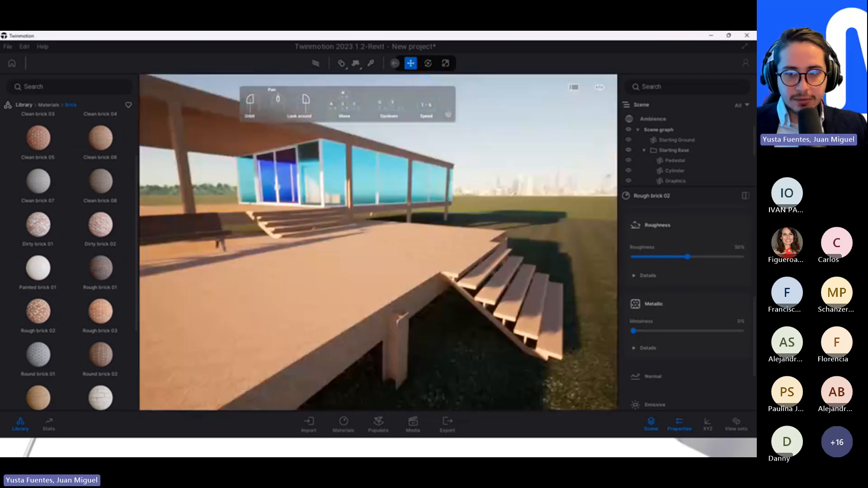
key("w")
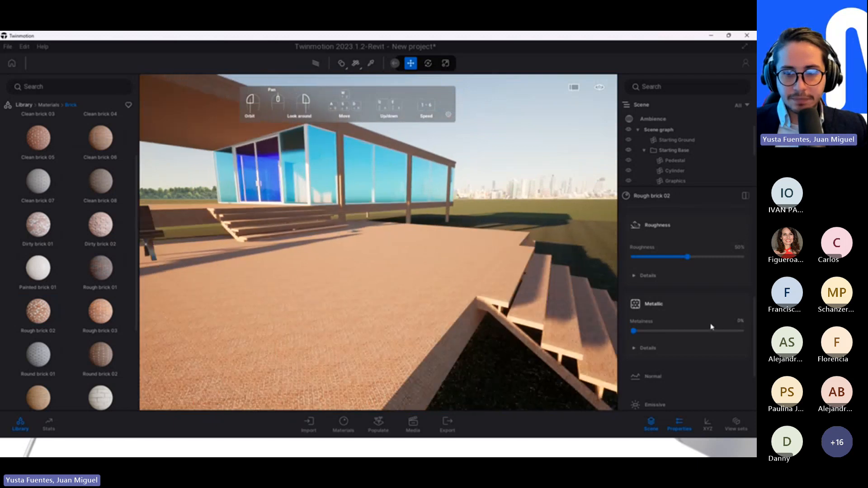
scroll(711, 327, "up", 5)
scroll(702, 323, "down", 2)
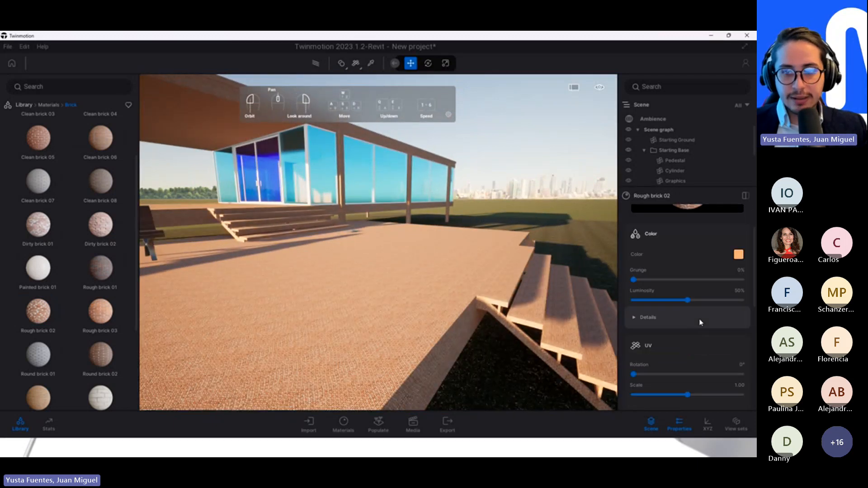
scroll(701, 323, "down", 3)
key("s")
right_click_drag(329, 286, 316, 325)
key("w")
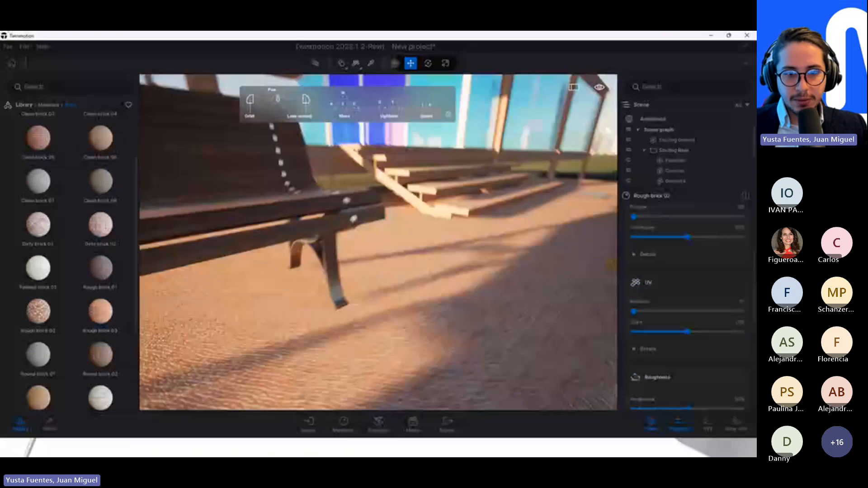
key("w")
right_click_drag(317, 289, 362, 282)
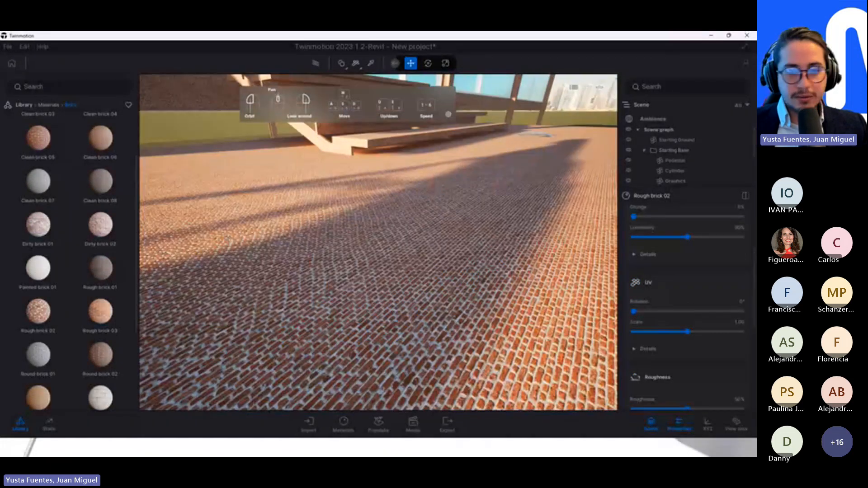
Change the tint color of the Rough brick 02 material to a light red
scroll(695, 294, "up", 4)
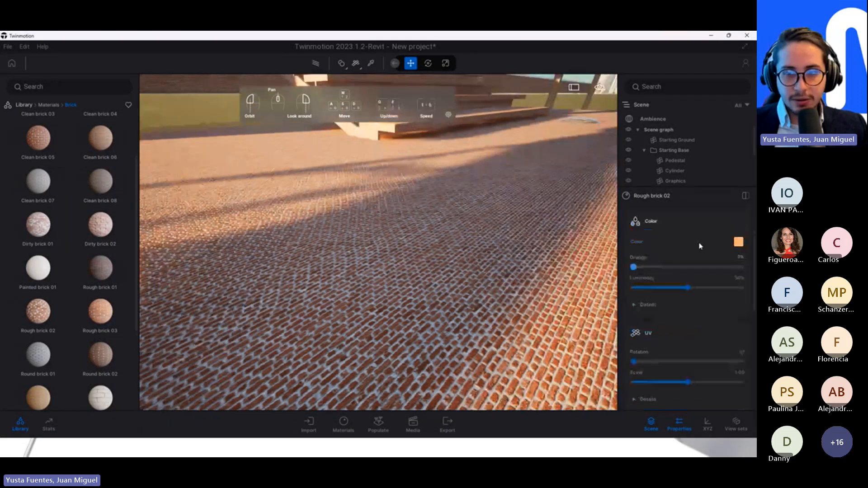
key("s")
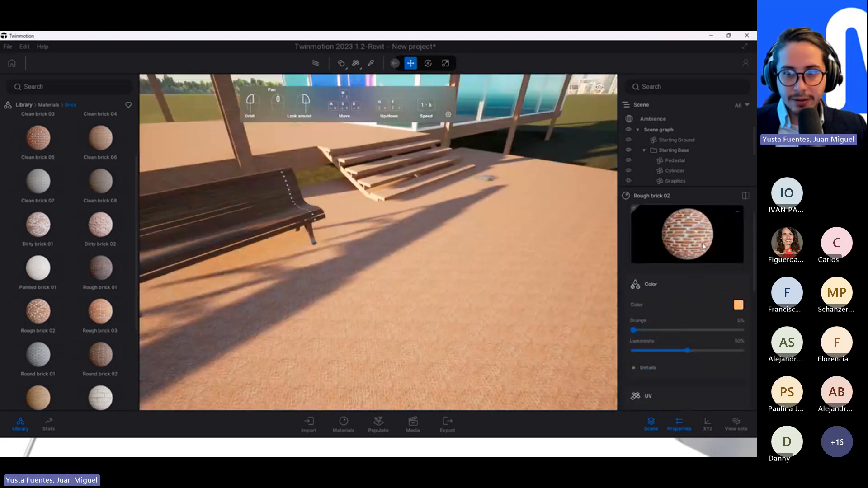
key("w")
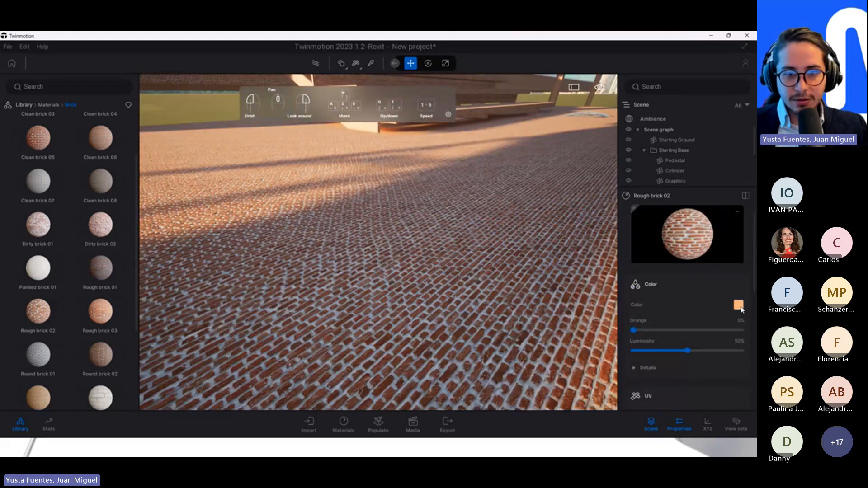
left_click(738, 305)
mouse_move(354, 231)
left_mouse_down()
mouse_move(281, 180)
mouse_move(318, 196)
mouse_move(280, 255)
mouse_move(275, 244)
mouse_move(338, 225)
left_mouse_up()
left_click(419, 312)
Examine the red-tinted brick on the lower and upper terraces and the material's UV settings
scroll(397, 254, "down", 5)
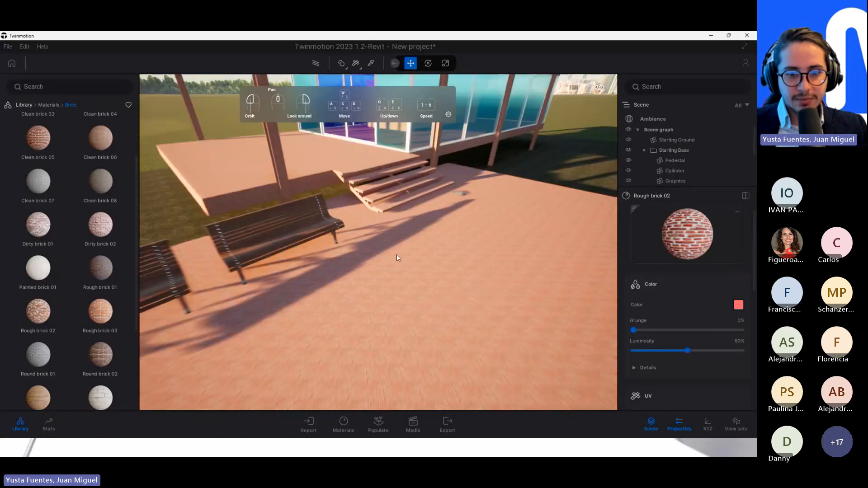
left_click_drag(397, 254, 402, 271)
scroll(403, 272, "up", 3)
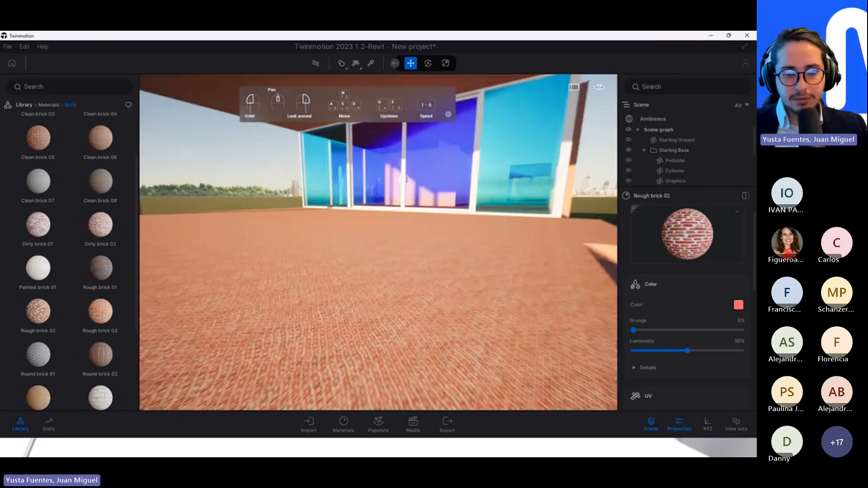
scroll(379, 242, "down", 3)
scroll(379, 243, "up", 3)
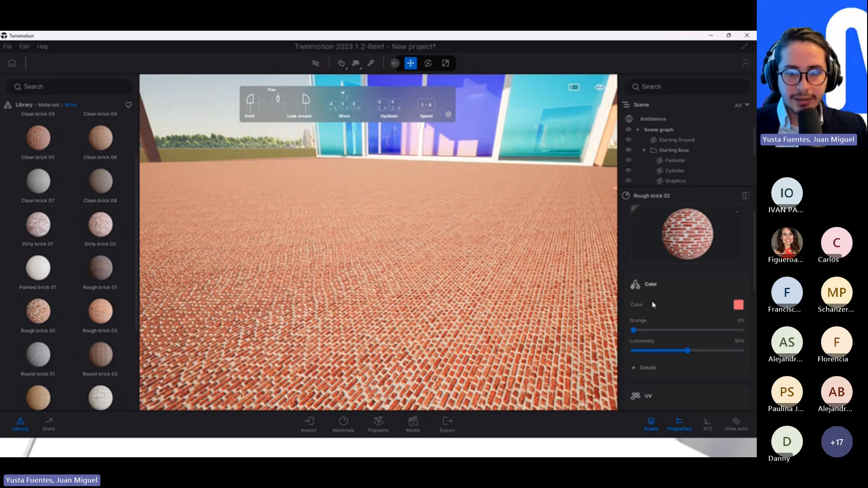
scroll(685, 311, "down", 5)
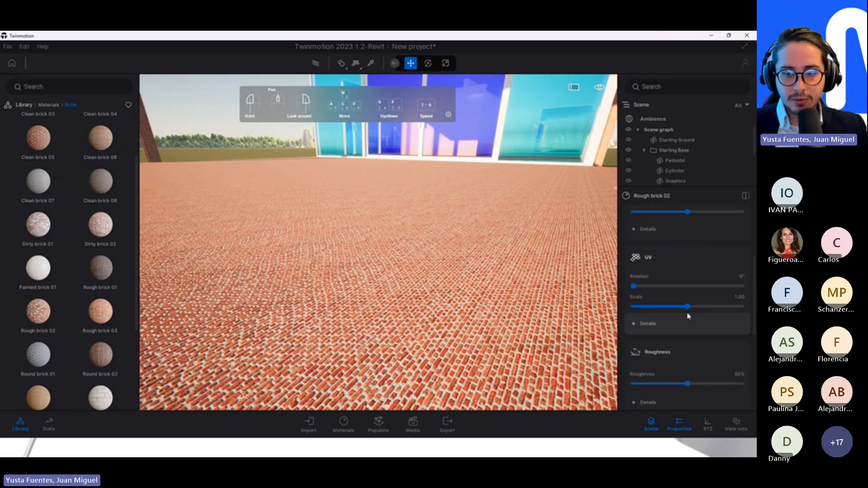
scroll(425, 271, "down", 5)
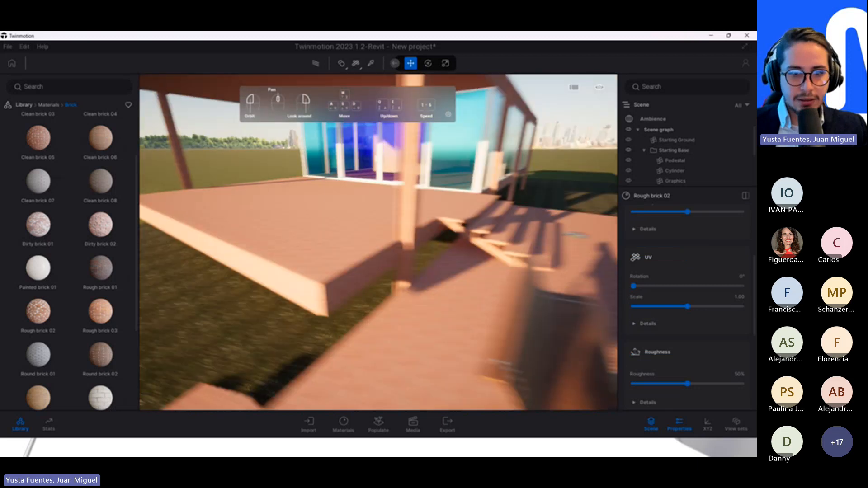
left_click_drag(434, 276, 392, 276)
scroll(393, 276, "up", 8)
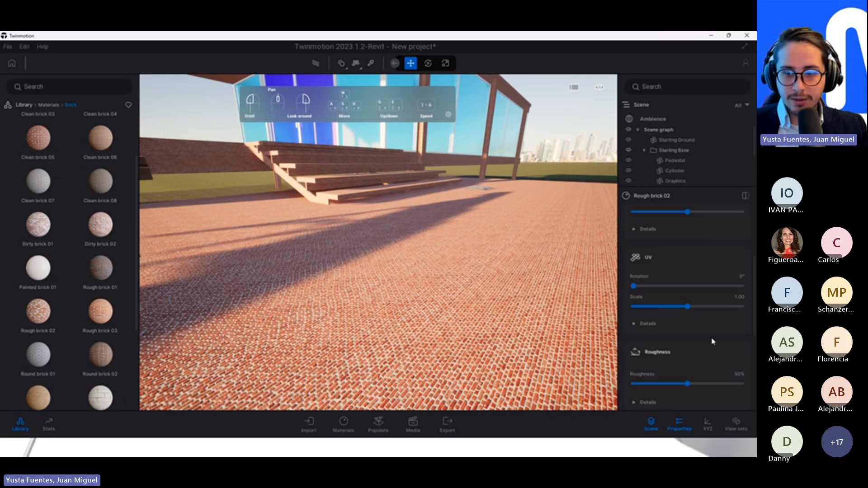
Enlarge the brick pattern by raising the UV scale of Rough brick 02 to 10.00
left_click_drag(688, 307, 705, 314)
left_click_drag(409, 330, 339, 338)
scroll(376, 243, "down", 5)
scroll(376, 243, "up", 5)
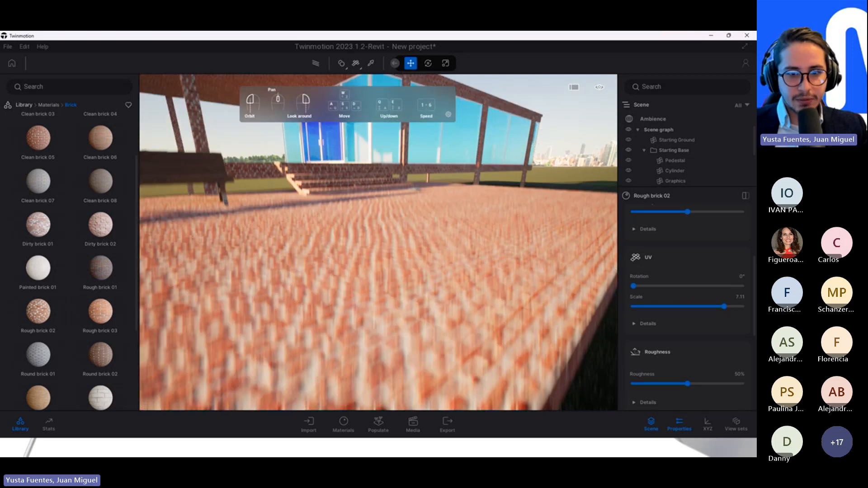
left_click_drag(724, 306, 743, 307)
left_click_drag(389, 253, 470, 217)
scroll(389, 244, "up", 4)
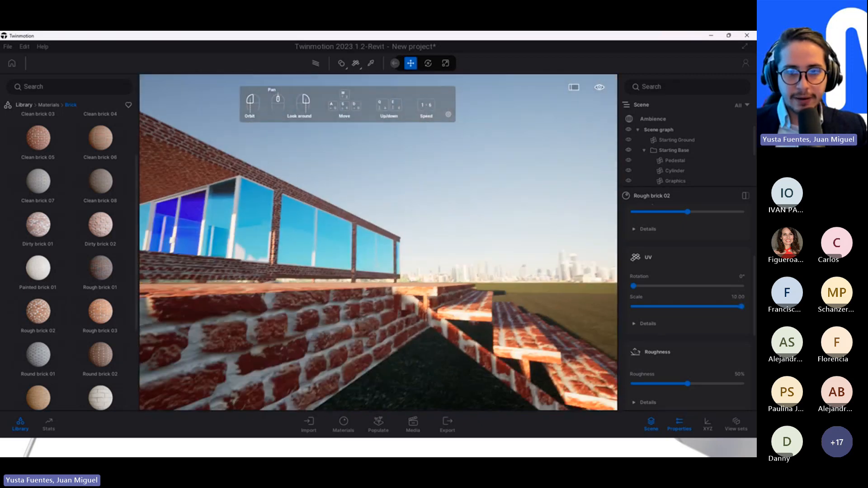
Examine the enlarged brick pattern on the terrace edge, side stairs, columns and roof, both close up and from a distance
right_click_drag(378, 242, 375, 260)
key("s")
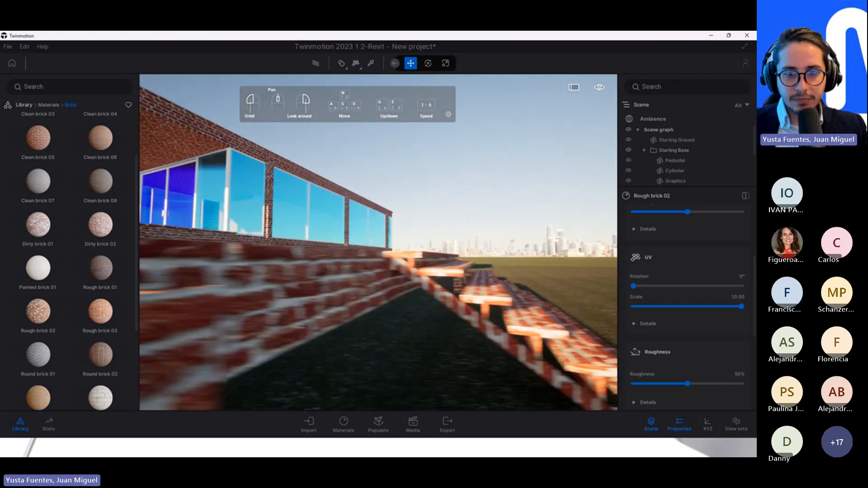
key("d")
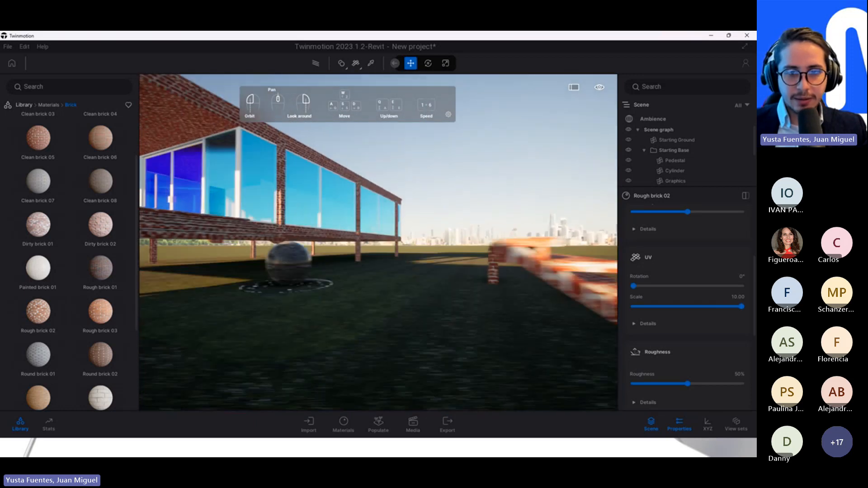
key("w")
key("d")
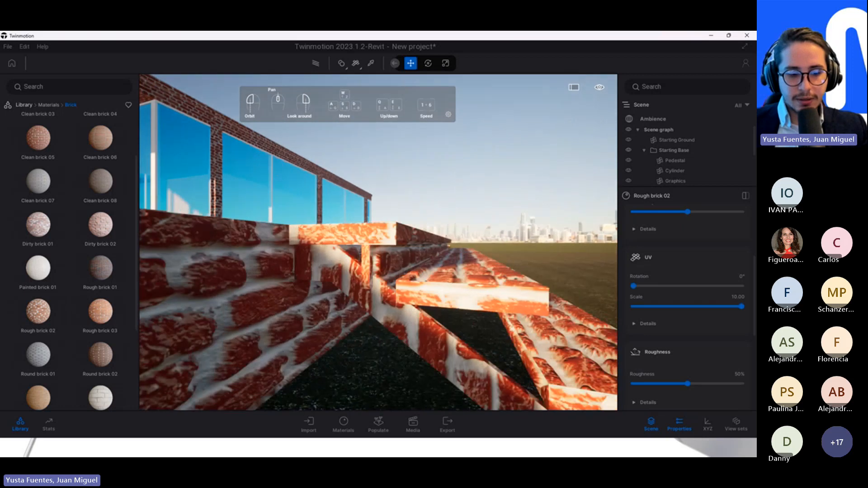
key("a")
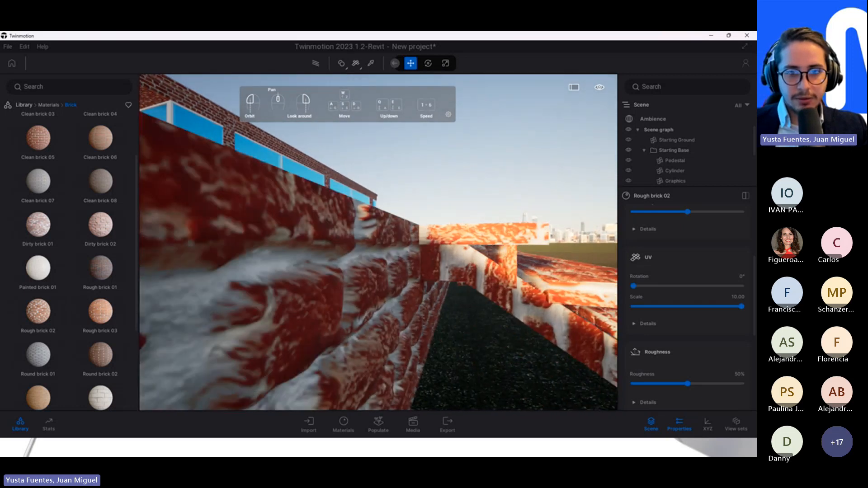
right_click_drag(378, 242, 226, 250)
key("a")
key("d")
key("s")
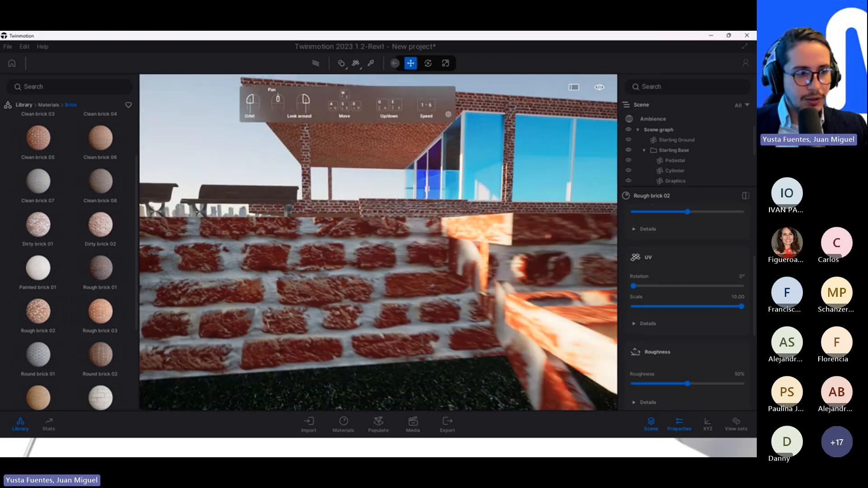
key("e")
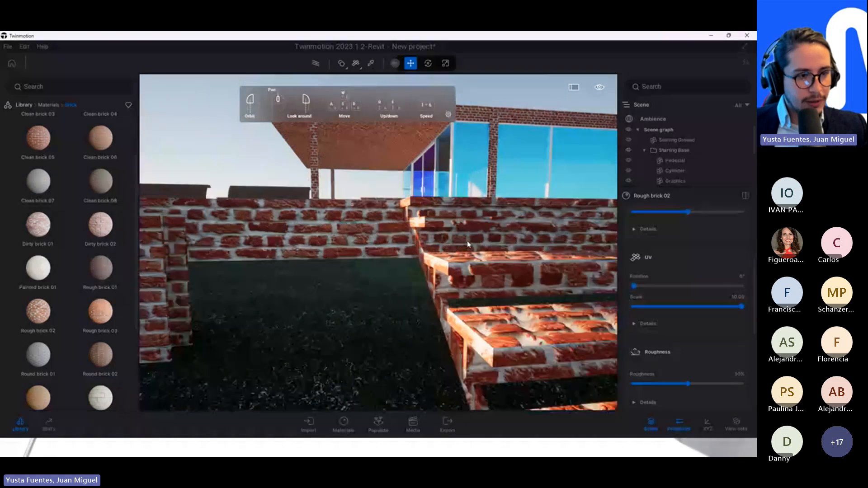
key("s")
right_click_drag(425, 258, 427, 247)
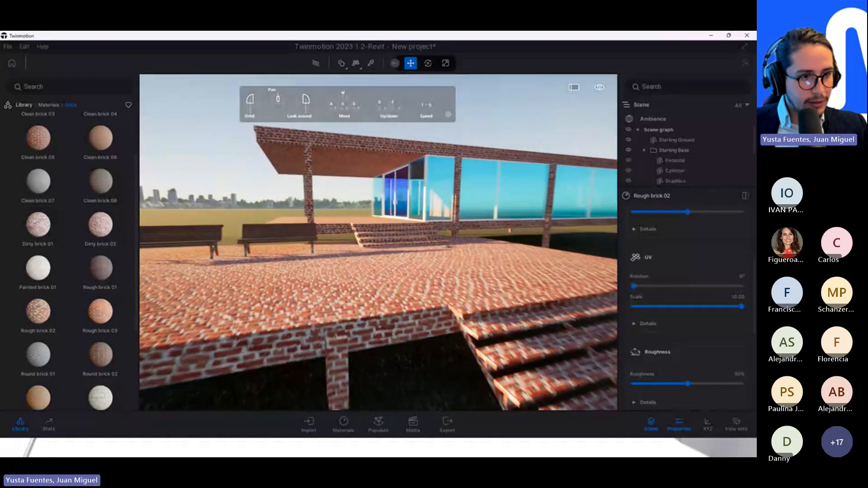
key("w")
key("a")
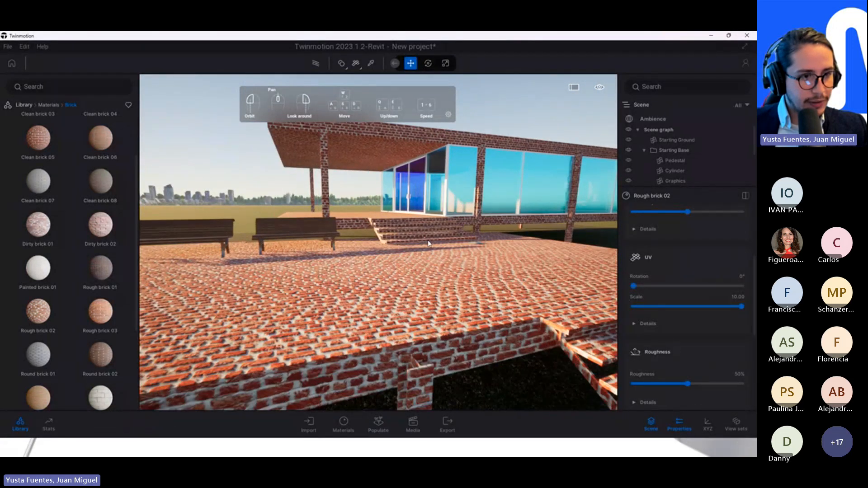
key("s")
key("w")
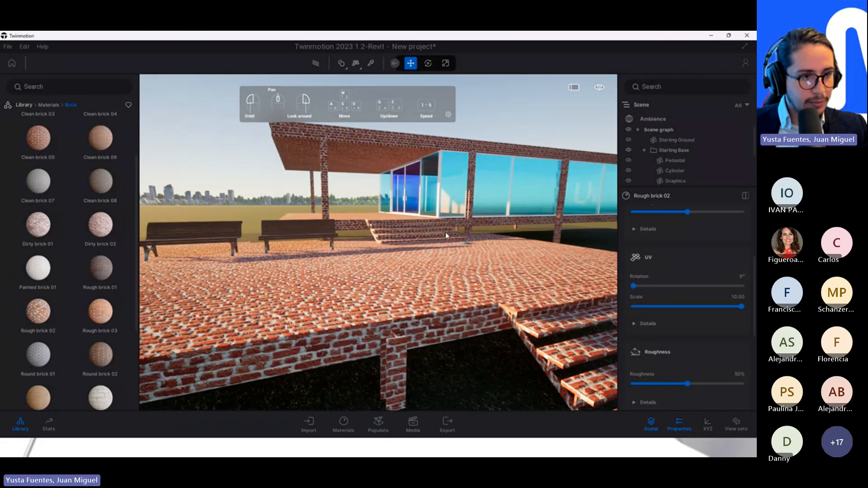
Enlarge the scene graph area to show the Starting Base and Casa_Farnsworth_2024 contents together
scroll(666, 167, "down", 4)
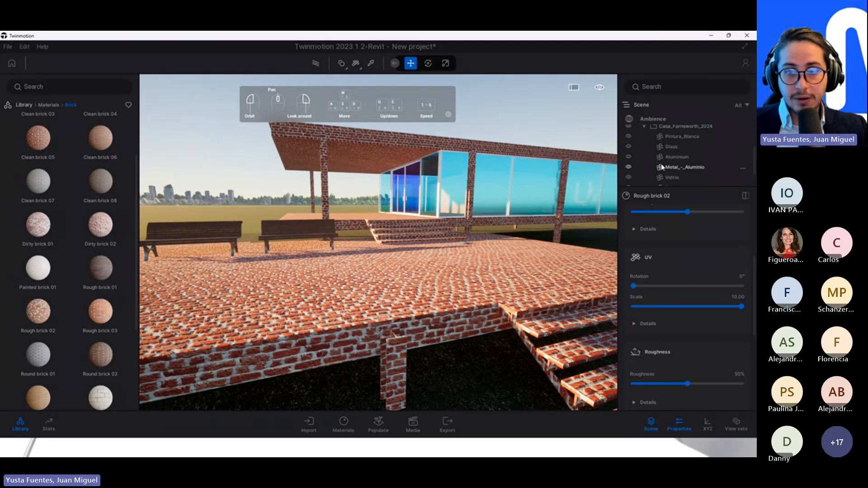
scroll(666, 171, "up", 4)
left_click_drag(682, 186, 687, 263)
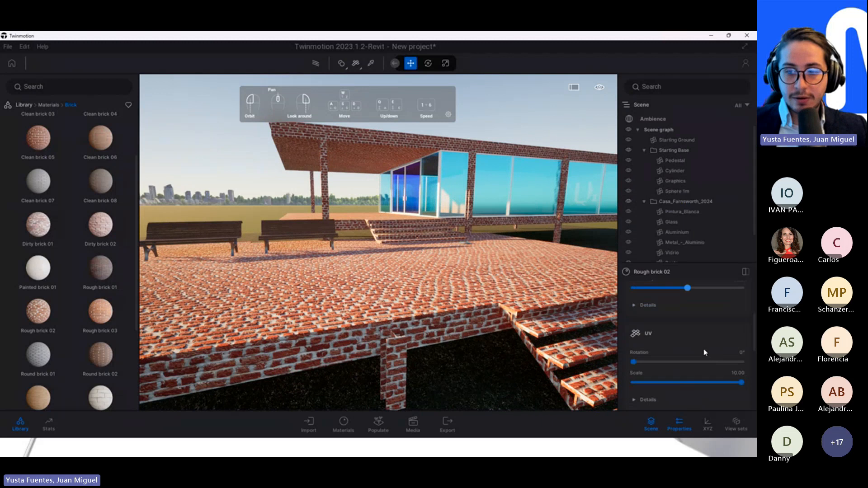
Hide the material properties to show the full scene graph, and collapse the Starting Base folder
left_click(688, 426)
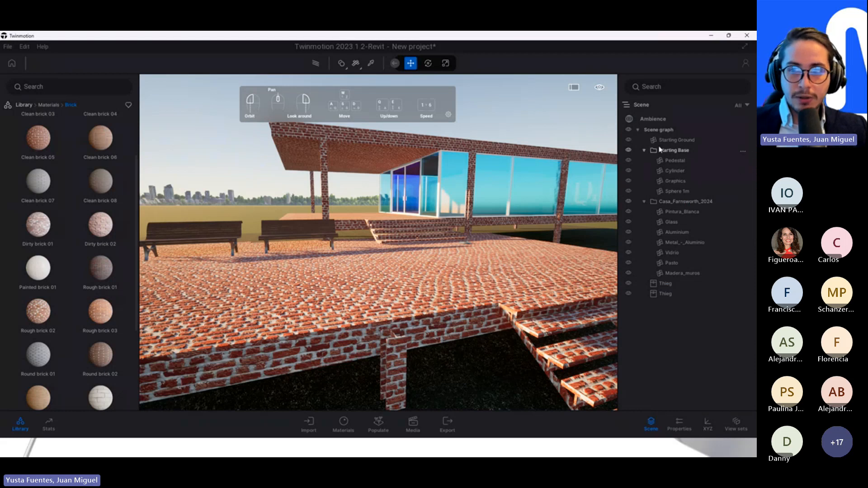
scroll(237, 255, "down", 5)
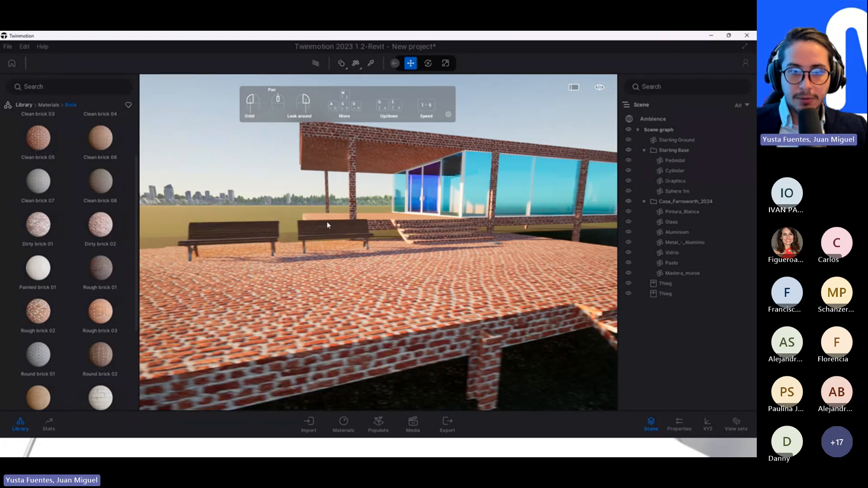
scroll(238, 254, "up", 3)
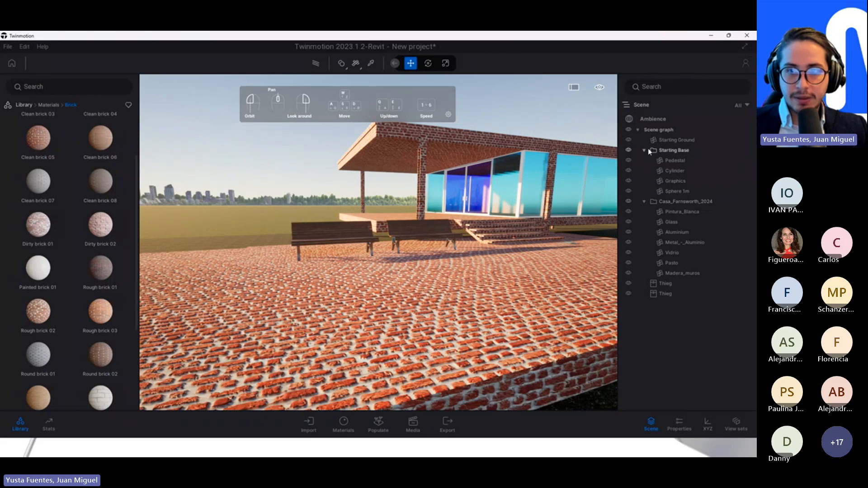
left_click(646, 150)
Hide and show each of the two bench objects from the scene graph to identify them on the terrace
left_click(628, 243)
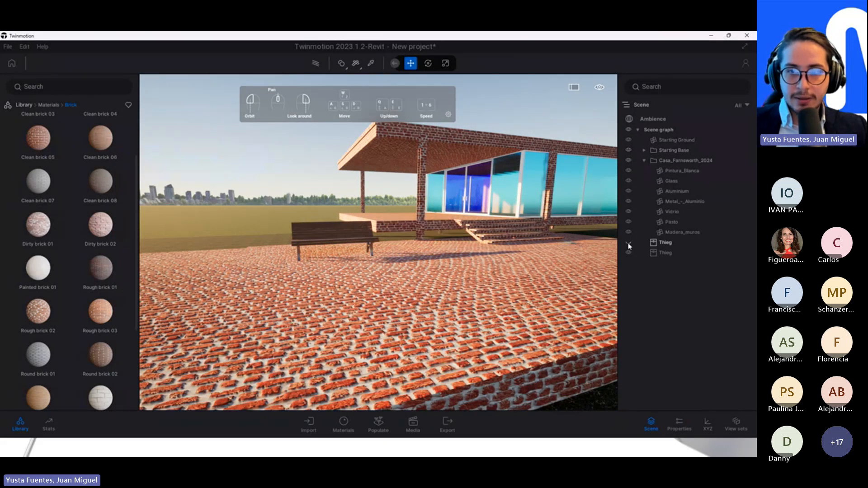
left_click(628, 253)
left_click(628, 253)
left_click(628, 243)
left_click(628, 243)
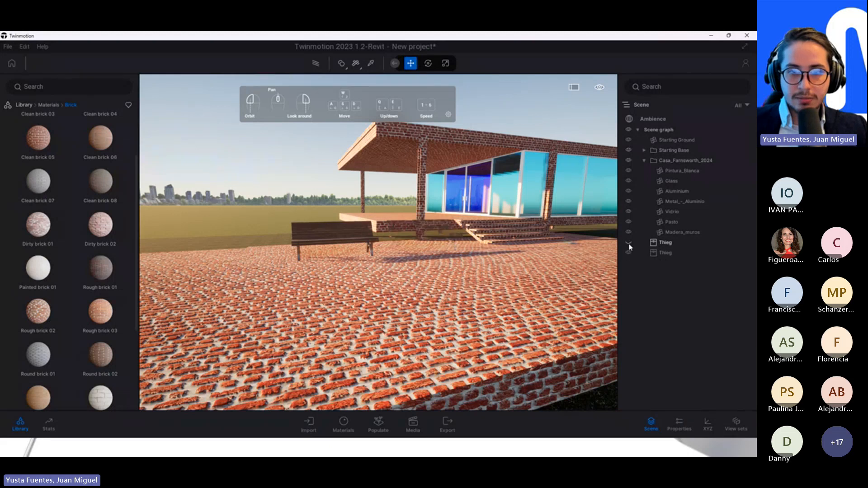
left_click(628, 253)
left_click(628, 242)
left_click(628, 253)
scroll(552, 228, "up", 3)
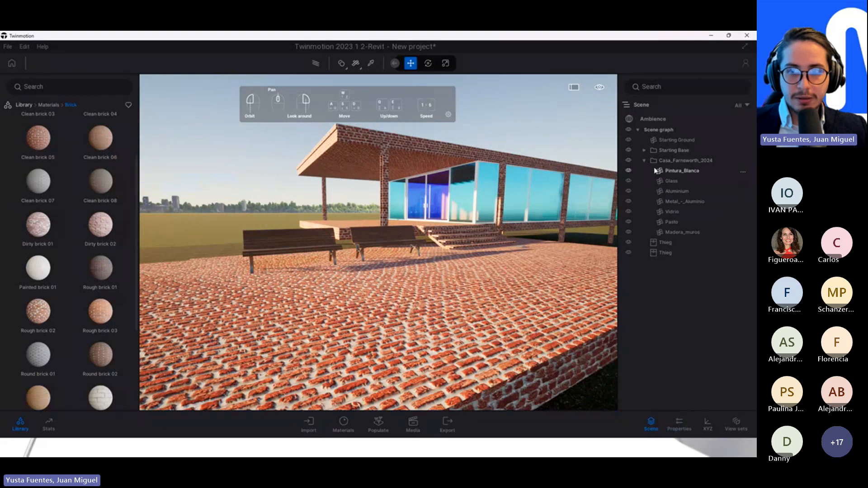
Collapse and reopen Casa_Farnsworth_2024, and toggle the visibility of Pintura_Blanca, Glass and Aluminium off and on
left_click(644, 161)
left_click(644, 161)
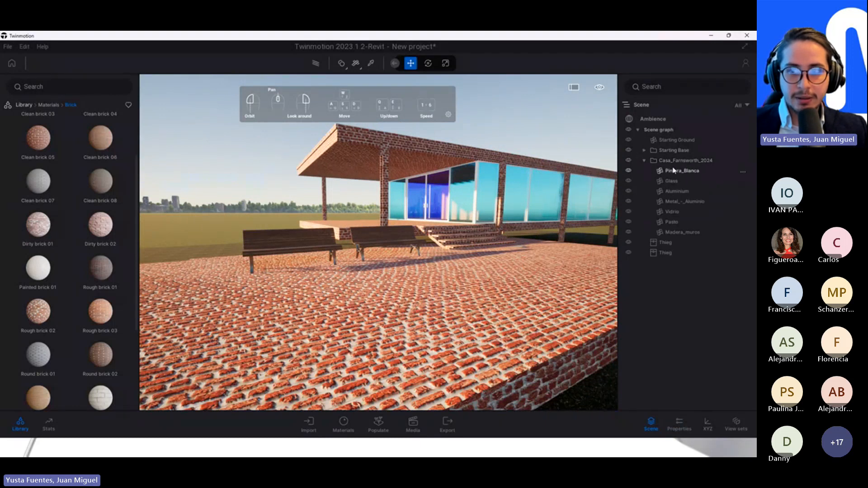
left_click(628, 171)
left_click(628, 172)
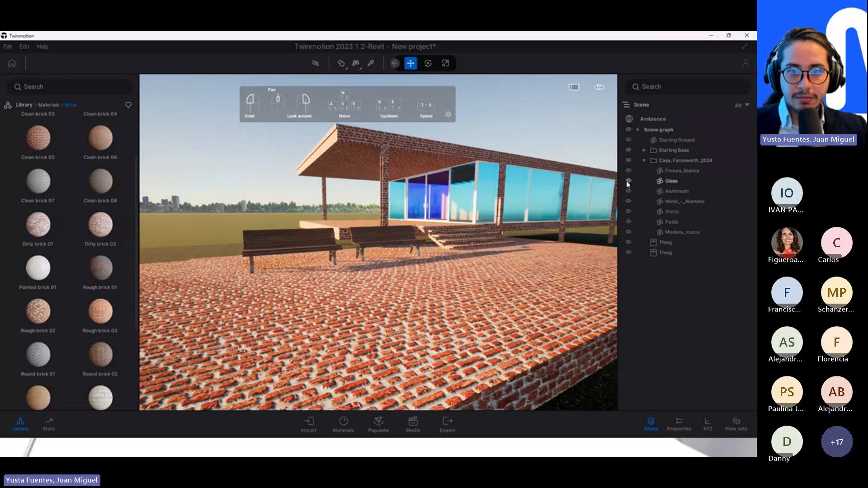
left_click(627, 181)
left_click(627, 182)
left_click(629, 191)
left_click(628, 192)
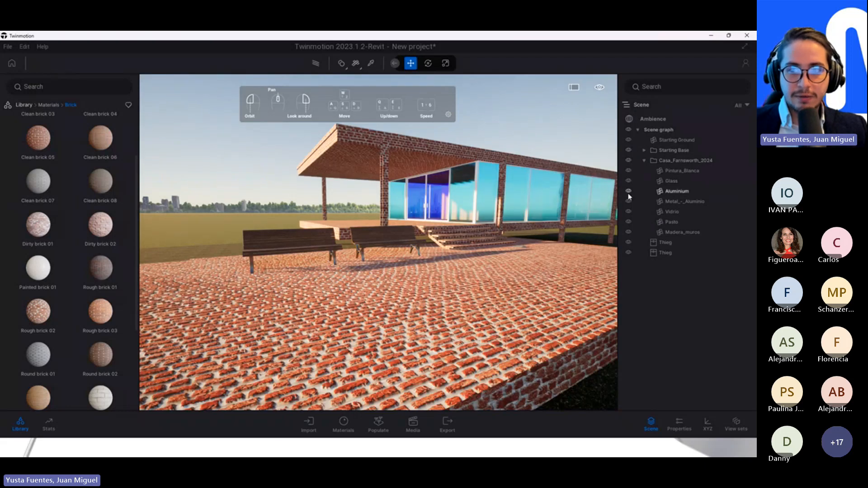
Hide the Glass, Metal_-_Aluminio and Pasto parts of the house temporarily to identify them, and show them again
left_click(629, 180)
left_click(628, 202)
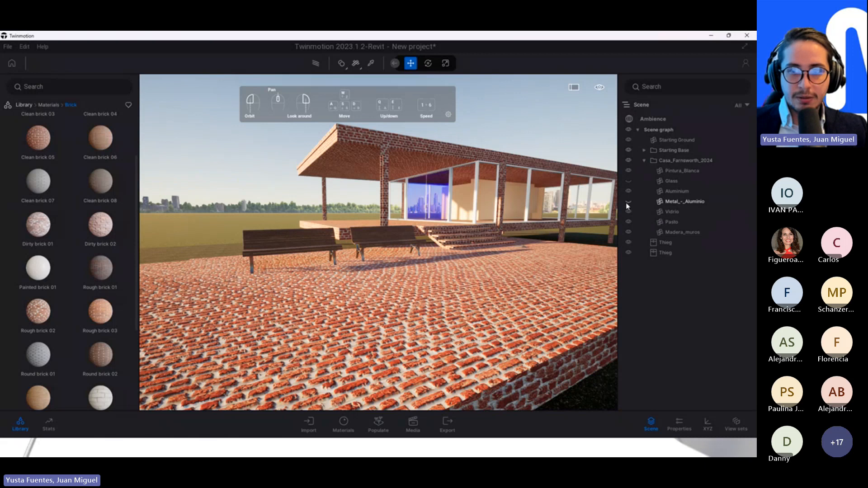
left_click(627, 213)
left_click(628, 223)
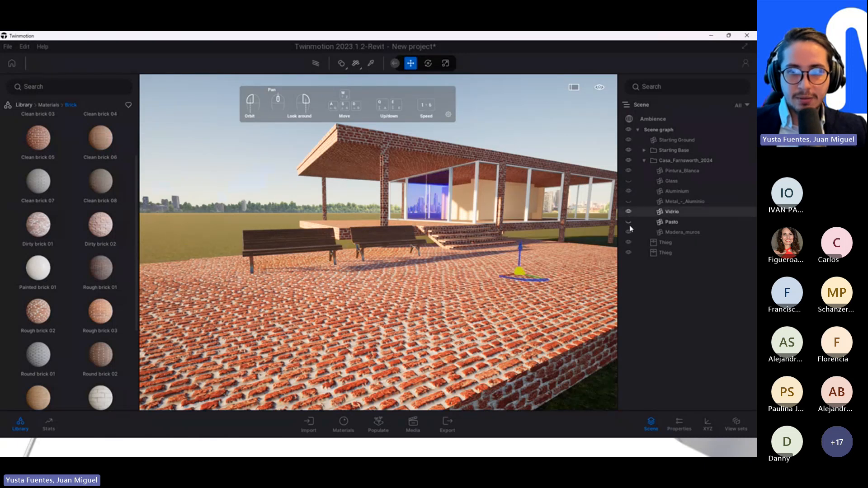
left_click(628, 221)
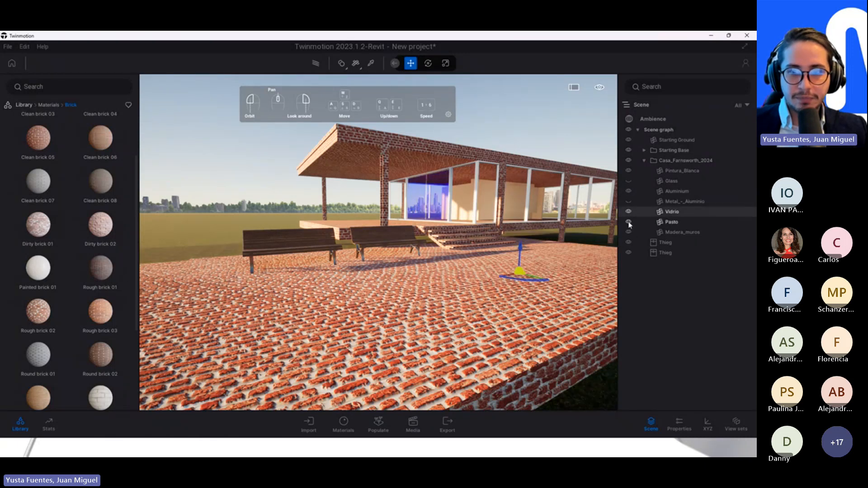
left_click(628, 201)
left_click(629, 181)
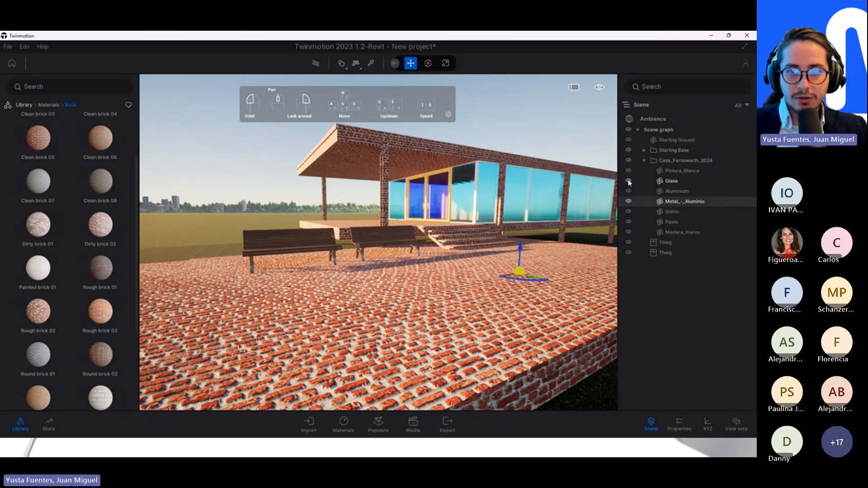
Select Pintura_Blanca and toggle its visibility to examine which parts of the house it covers
right_click_drag(457, 196, 479, 178)
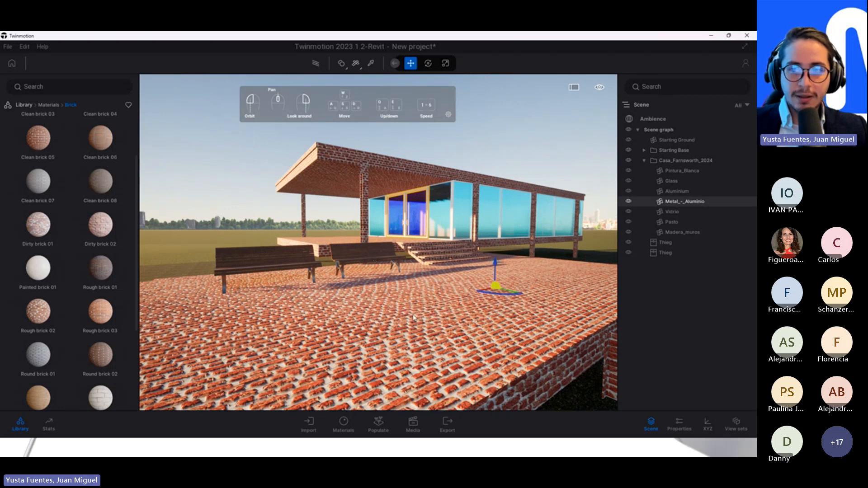
left_click(671, 172)
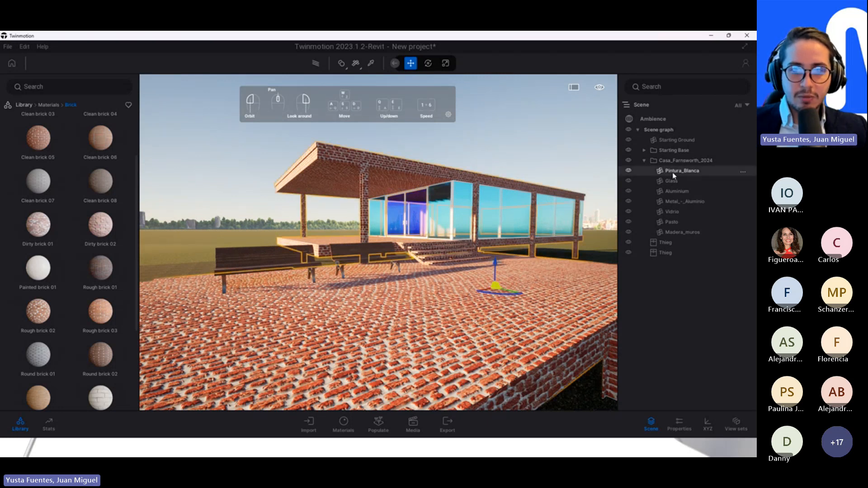
left_click(628, 171)
left_click(628, 171)
left_click(628, 171)
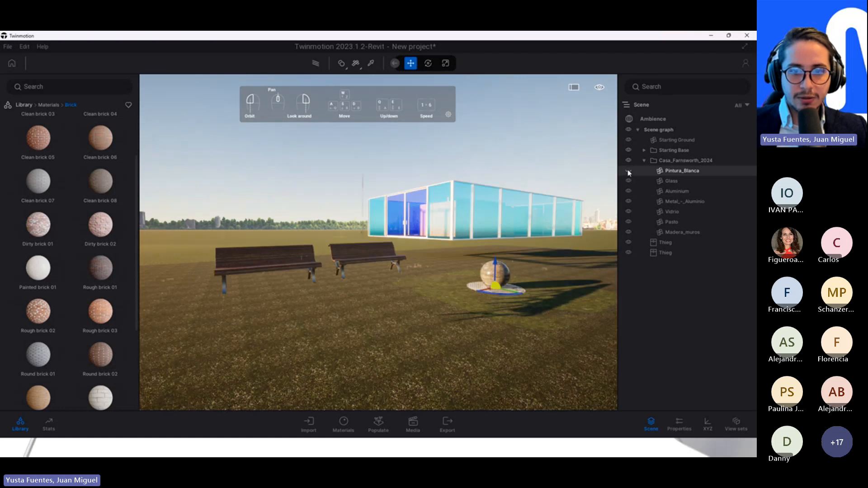
left_click(628, 172)
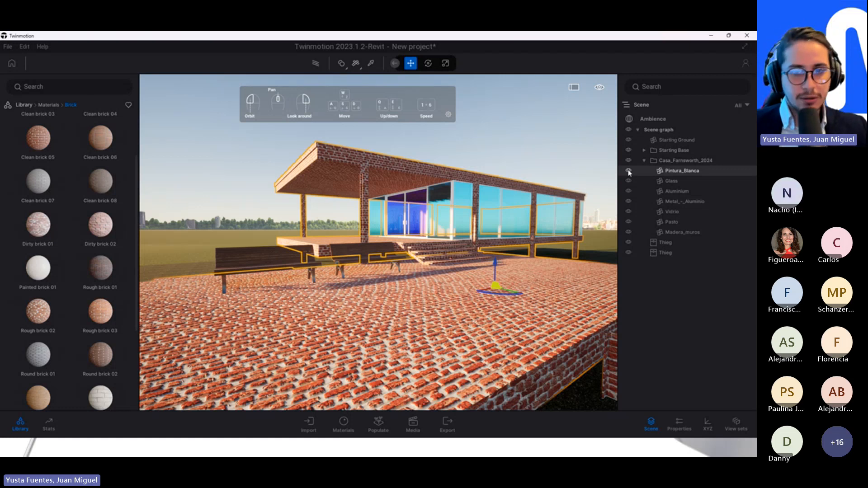
left_click(629, 171)
left_click(628, 171)
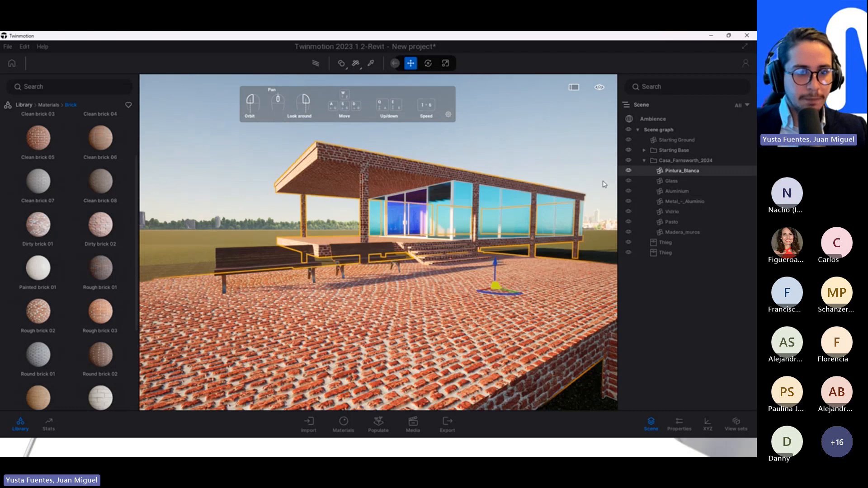
Apply the Cinderblock 01 material from the Brick library to the terrace and the other Pintura_Blanca surfaces, and view the whole house
scroll(97, 307, "down", 2)
scroll(98, 307, "down", 1)
left_click_drag(101, 308, 356, 331)
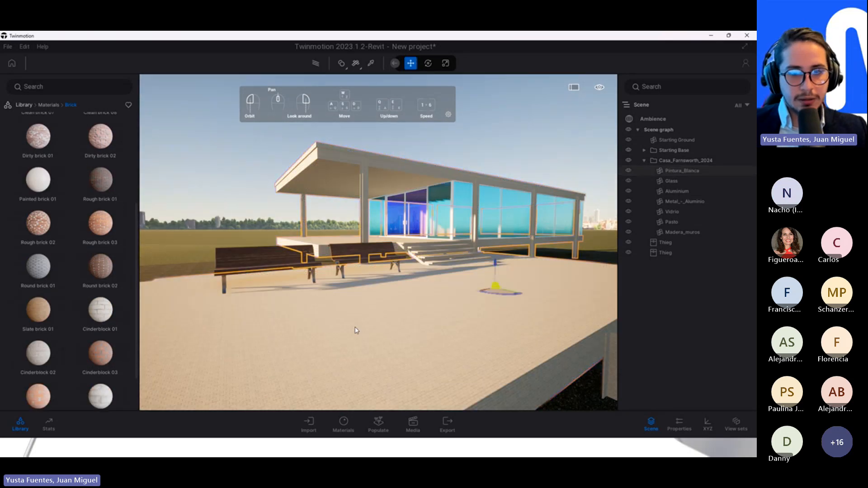
right_click_drag(356, 331, 434, 308)
key("w")
key("s")
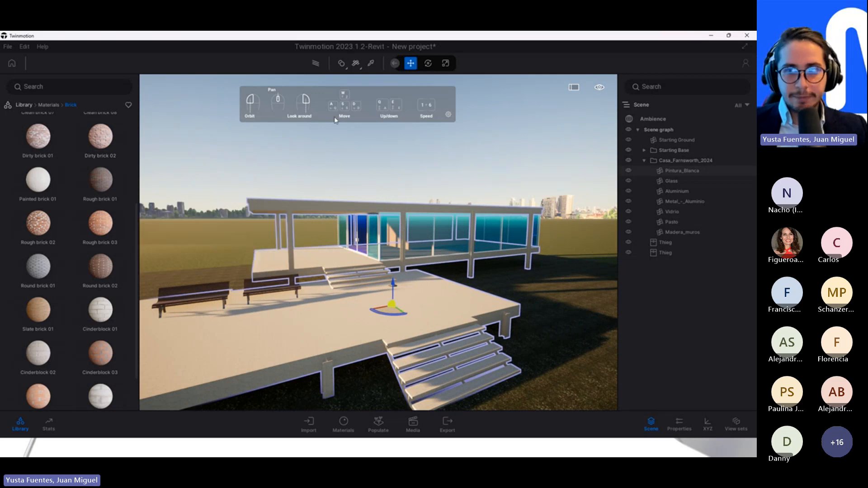
Close Twinmotion and the Casa Farnsworth 2024 project in Revit to return to the presentation
left_click(747, 36)
left_click(394, 266)
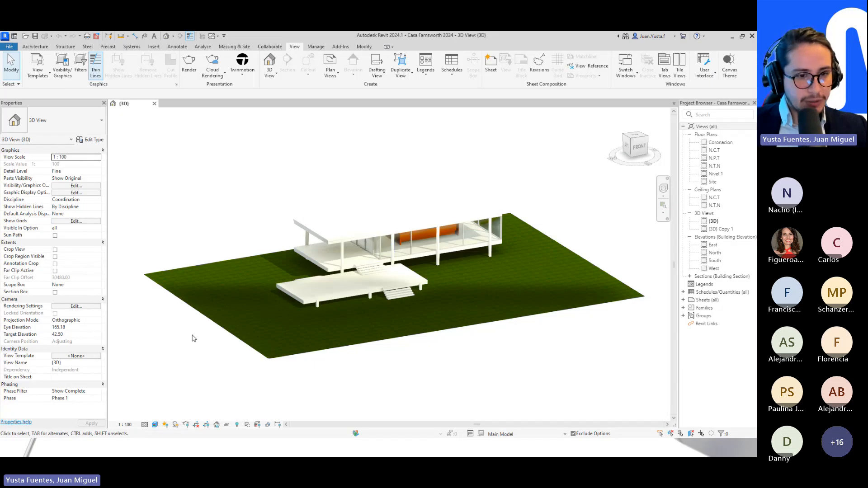
left_click(751, 39)
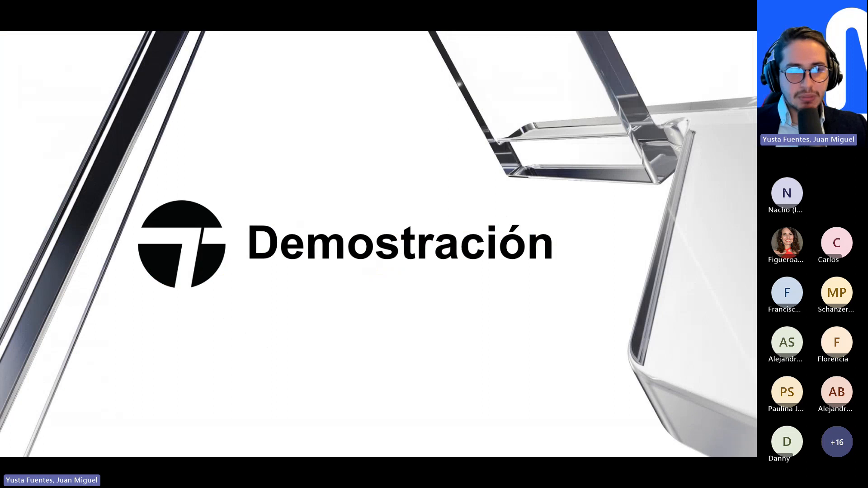
key("Right")
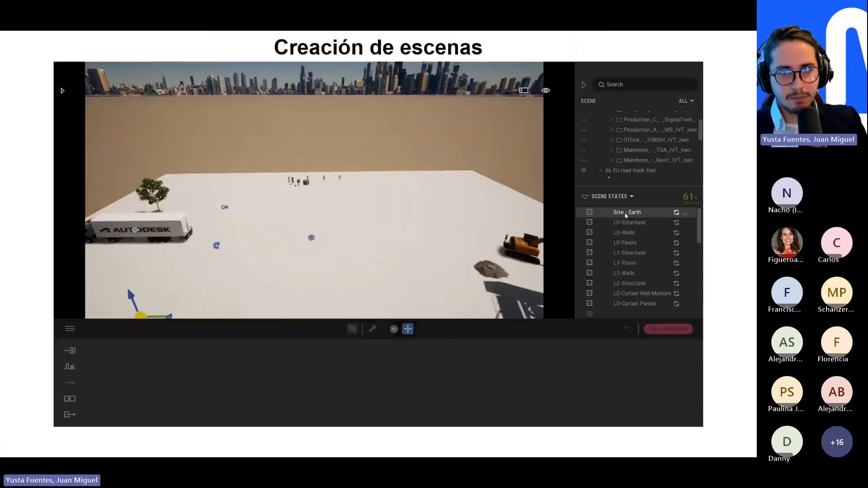
key("Right")
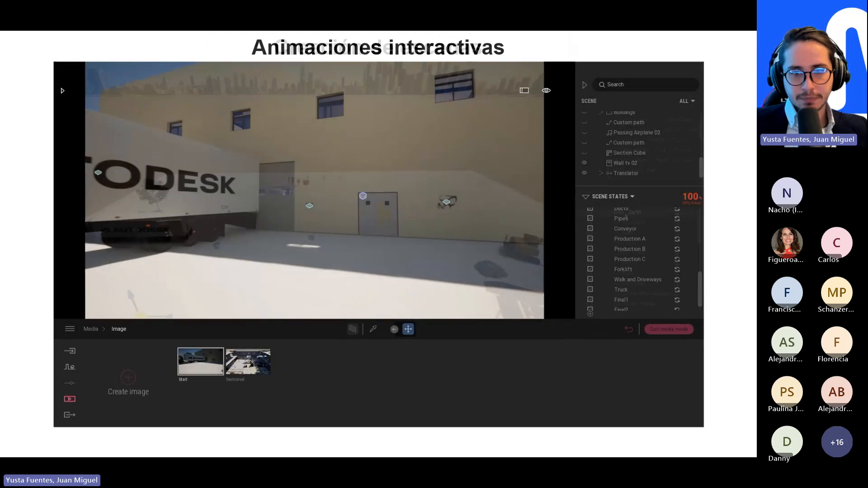
key("Left")
mouse_move(199, 290)
left_click(69, 416)
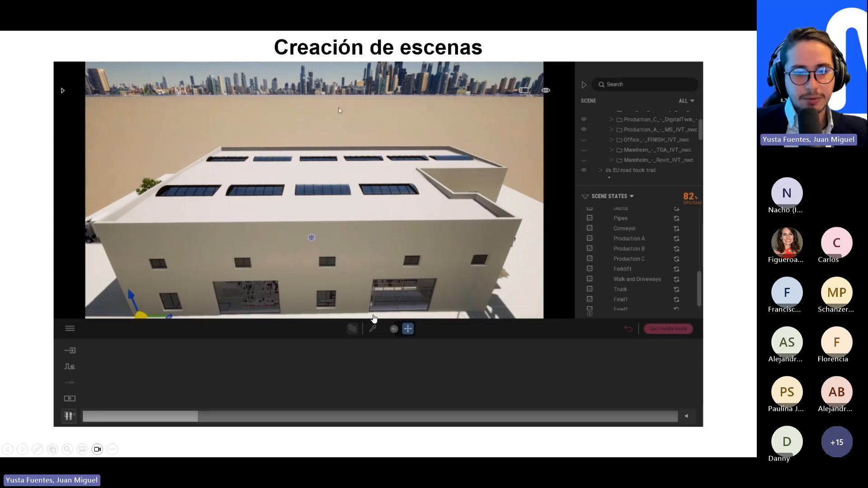
left_click(229, 415)
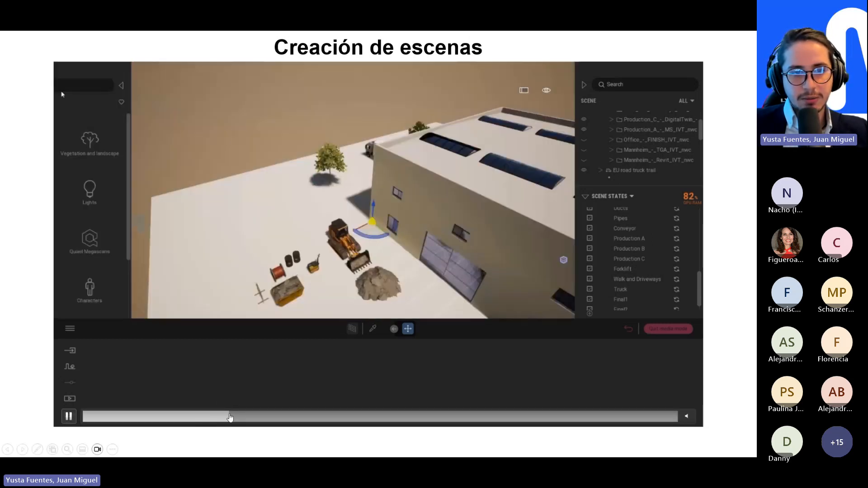
left_click(313, 415)
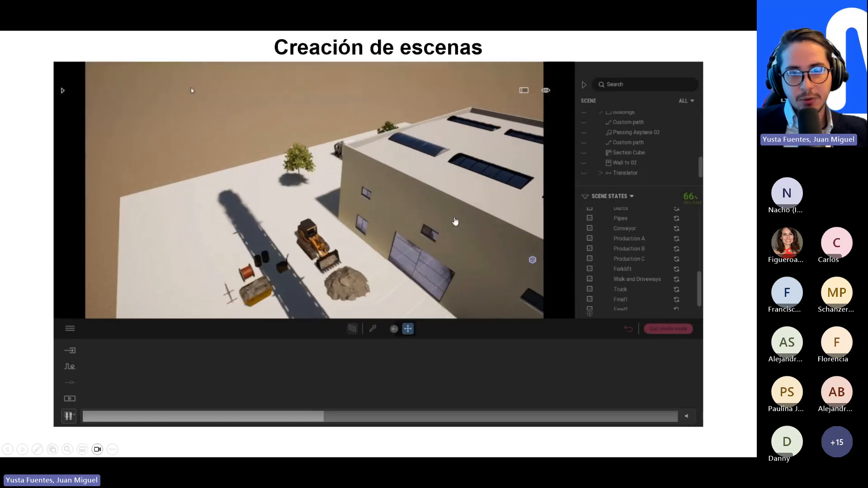
left_click(369, 420)
left_click(408, 420)
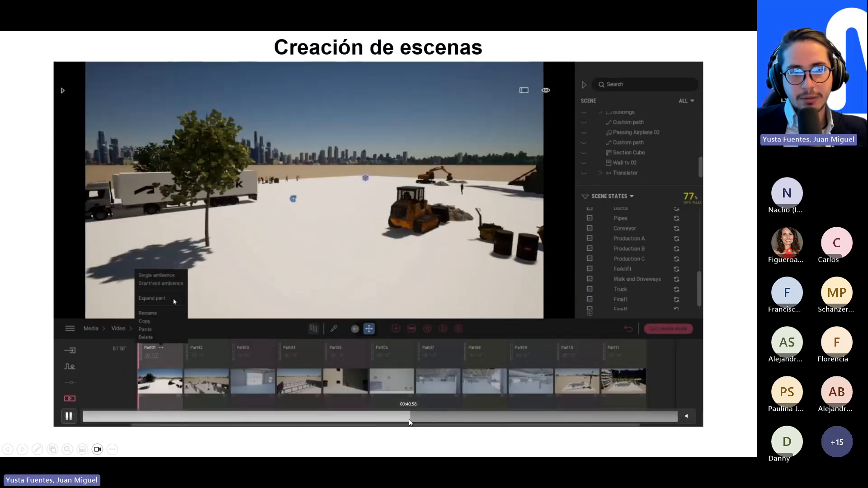
left_click(438, 420)
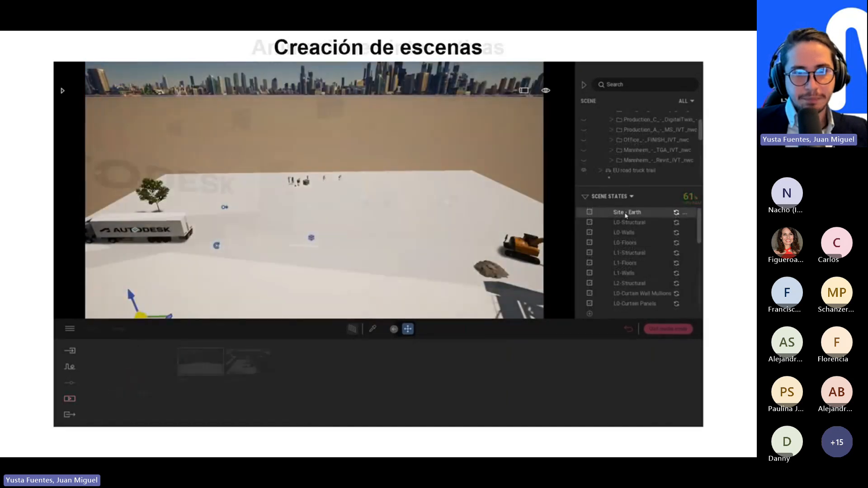
left_click(68, 417)
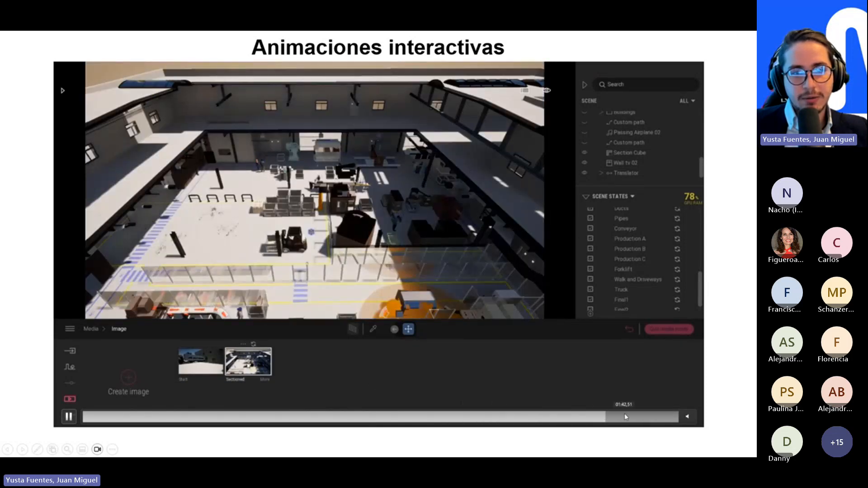
left_click(625, 417)
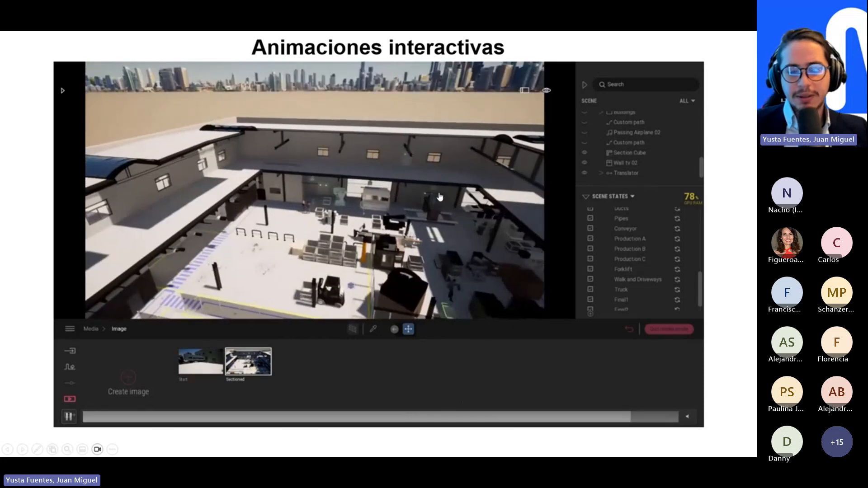
key("Right")
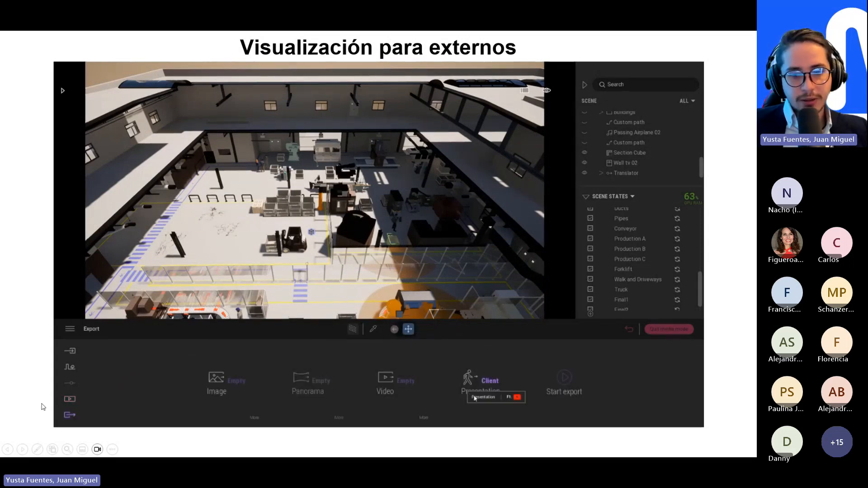
mouse_move(69, 418)
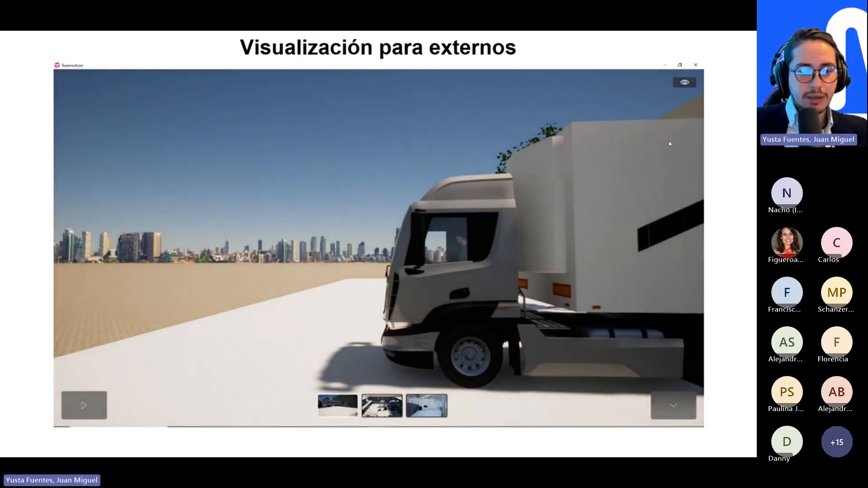
mouse_move(135, 410)
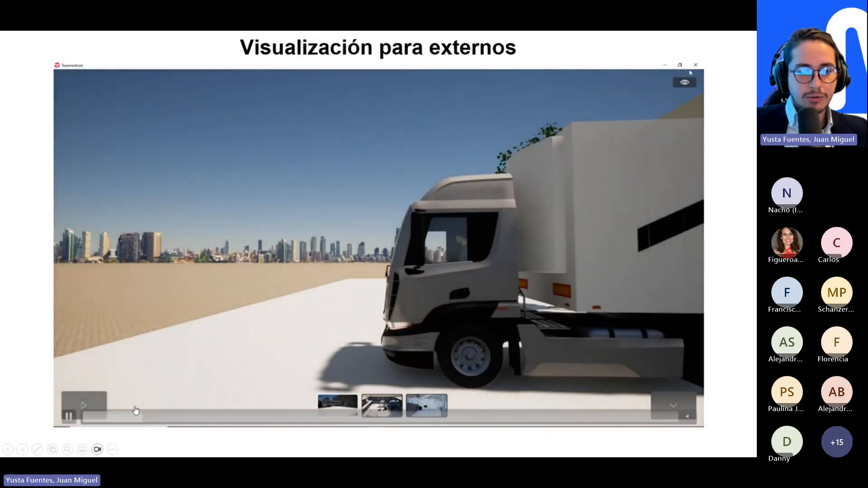
left_click(68, 416)
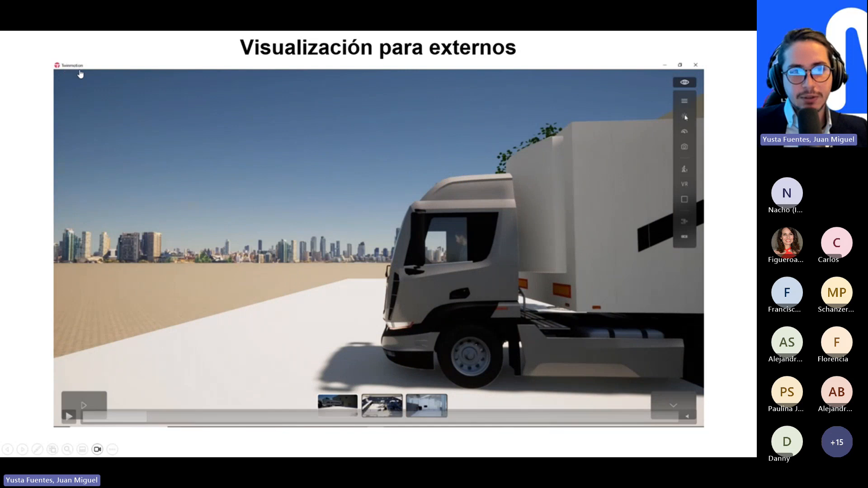